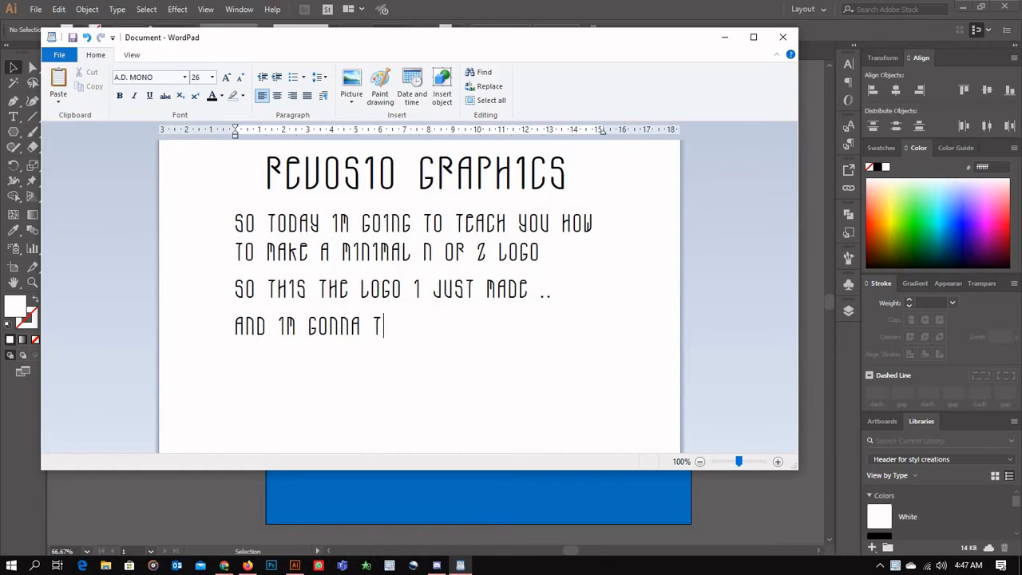
Complete the note's last sentence as "AND IM GONNA TEACH YOU HOW TO MAKE A LOGO LIKE THIS".
{"action": "type", "text": "OW TO "}
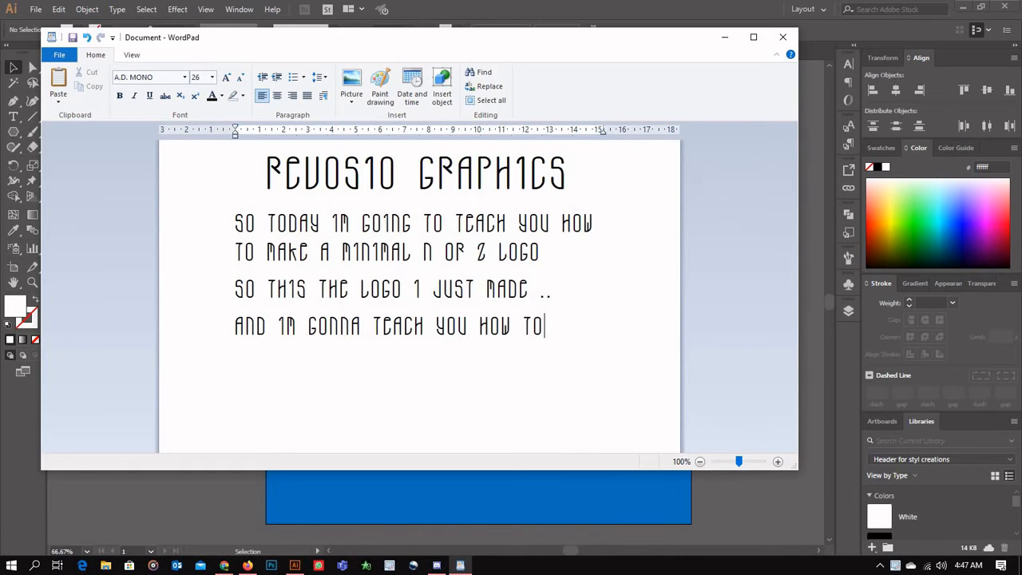
{"action": "type", "text": "MAKE A LOG"}
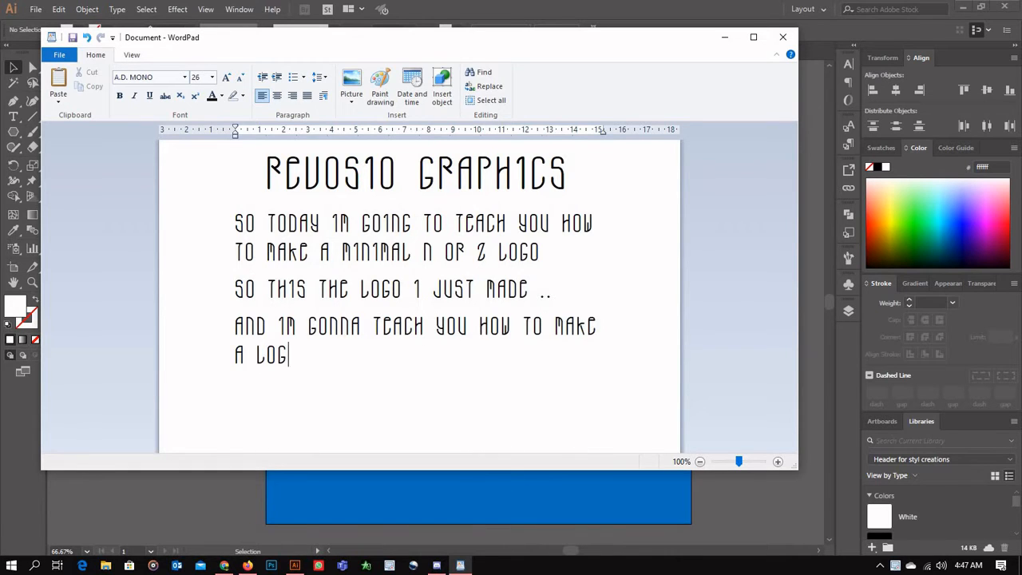
{"action": "type", "text": "O LKE"}
{"action": "key", "text": "BackSpace"}
{"action": "key", "text": "BackSpace"}
{"action": "type", "text": "IKE THIS"}
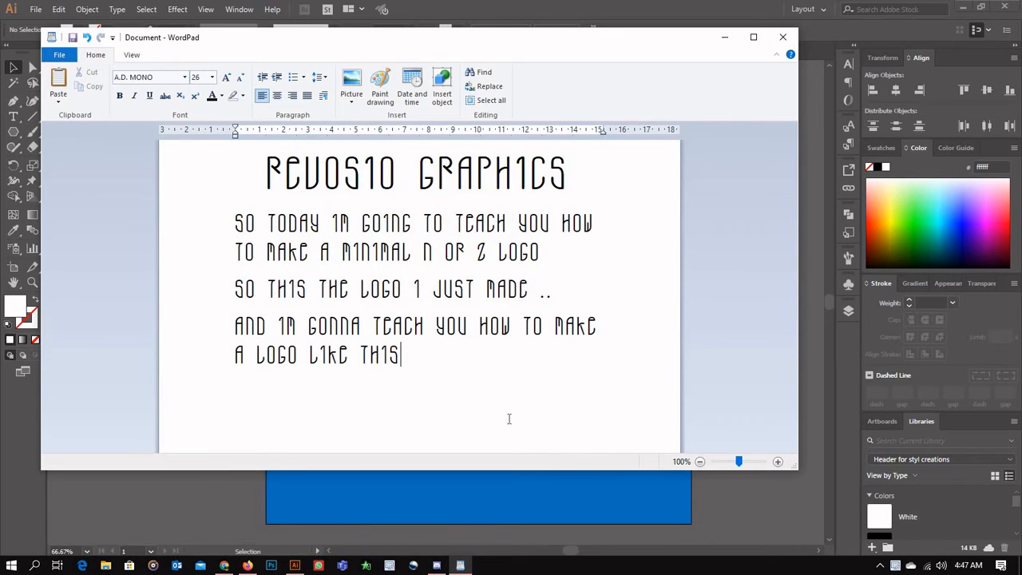
Switch to Illustrator, scale the finished N logo down to about two thirds and move it off the artboard to its left.
{"action": "left_click", "coordinate": [724, 36]}
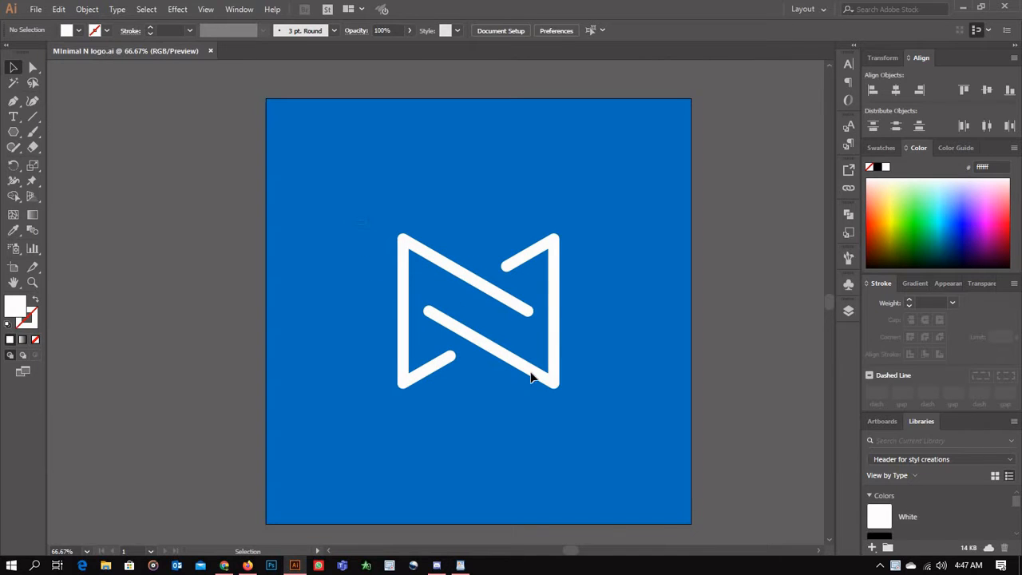
{"action": "key", "text": "ctrl+a"}
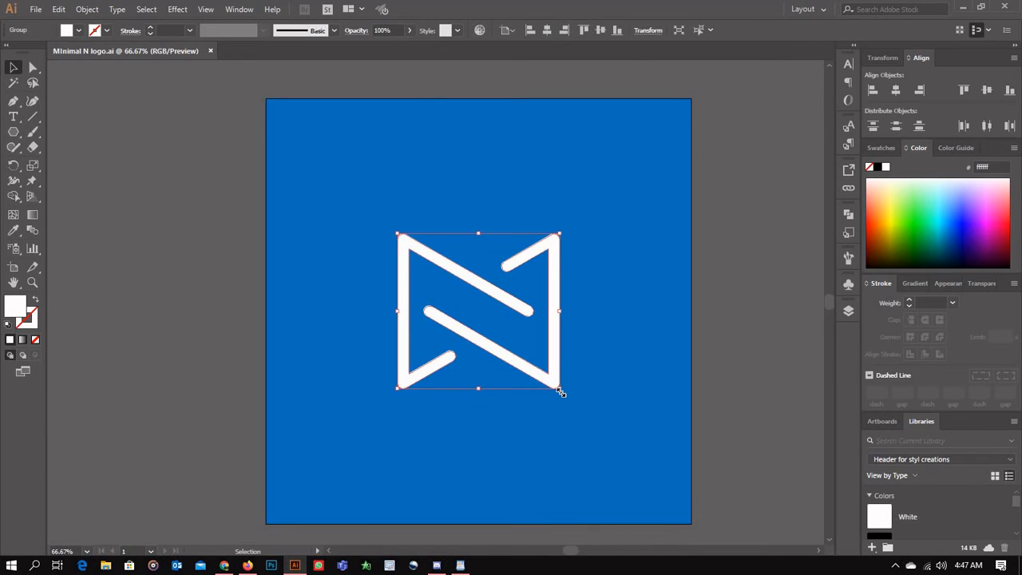
{"action": "left_click_drag", "start_coordinate": [561, 392], "coordinate": [530, 361]}
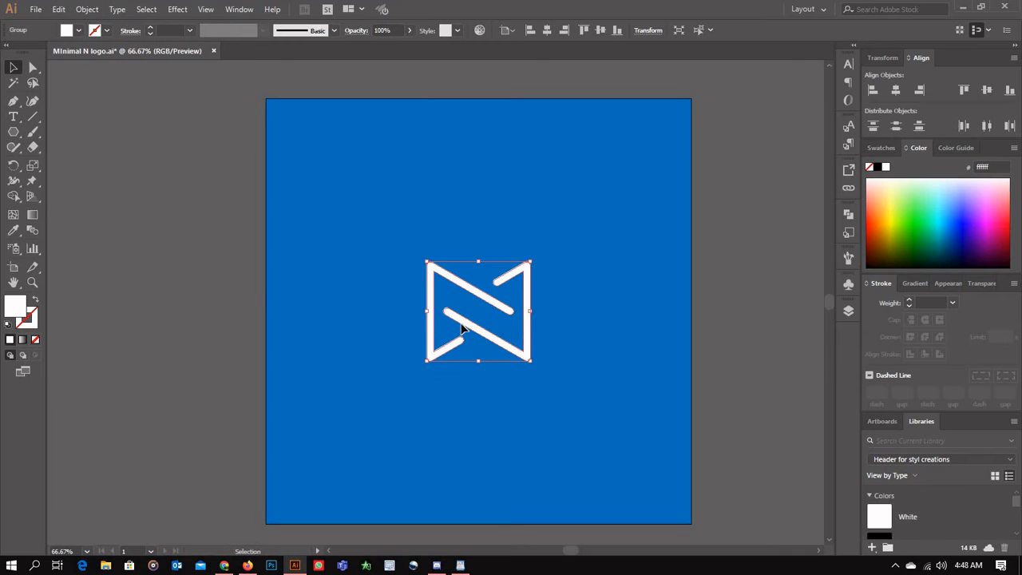
{"action": "left_click_drag", "start_coordinate": [462, 328], "coordinate": [163, 279]}
{"action": "left_click", "coordinate": [220, 323]}
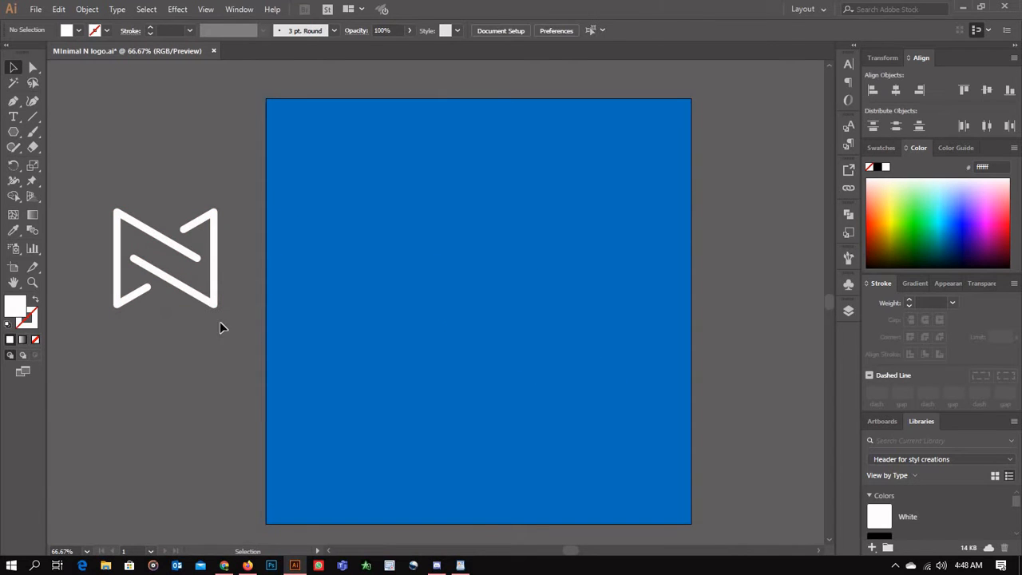
Create a 3-sided polygon with a radius of 200 px on the blue artboard.
{"action": "left_click", "coordinate": [13, 132]}
{"action": "left_click", "coordinate": [454, 256]}
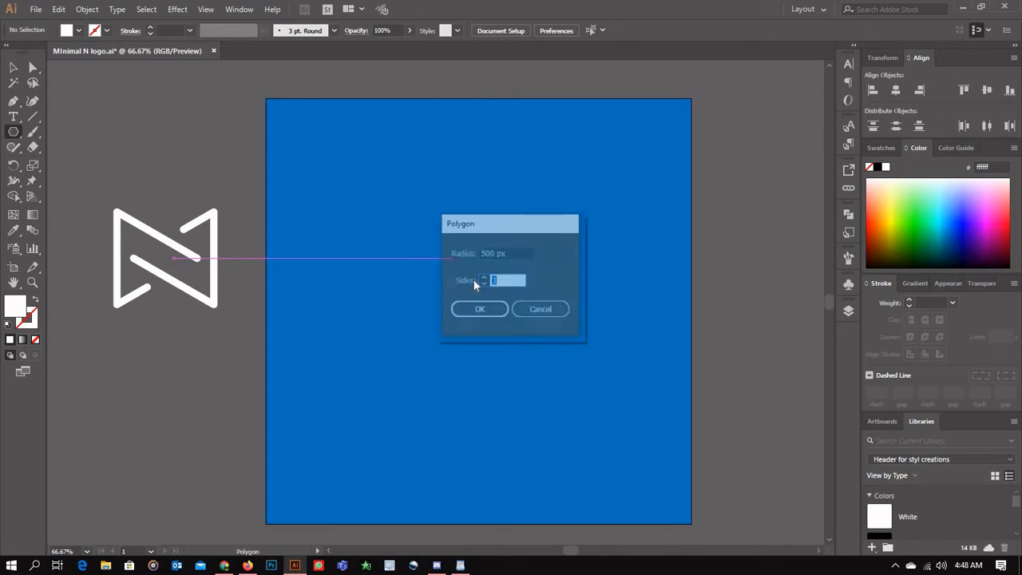
{"action": "key", "text": "shift+Tab"}
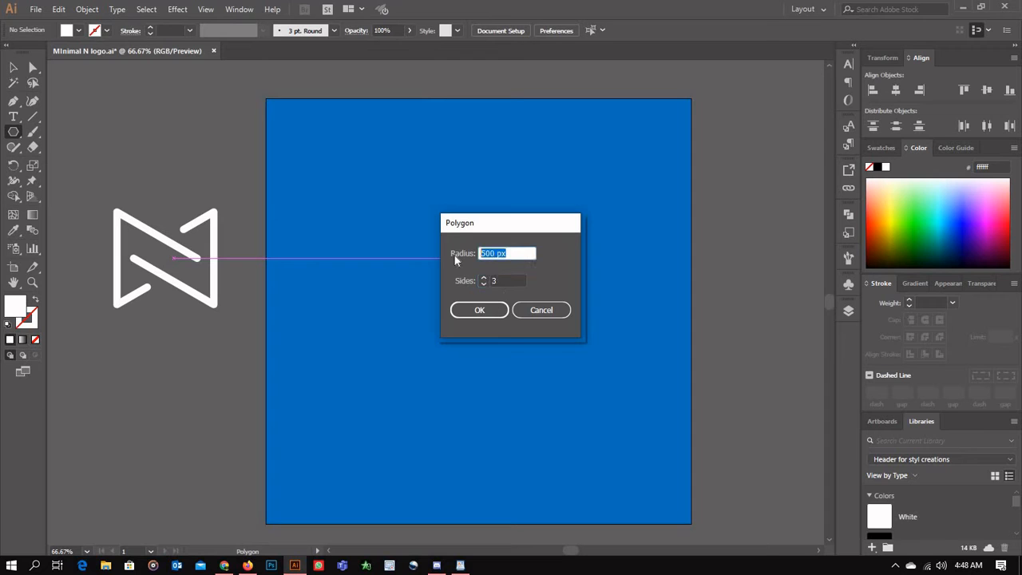
{"action": "type", "text": "160"}
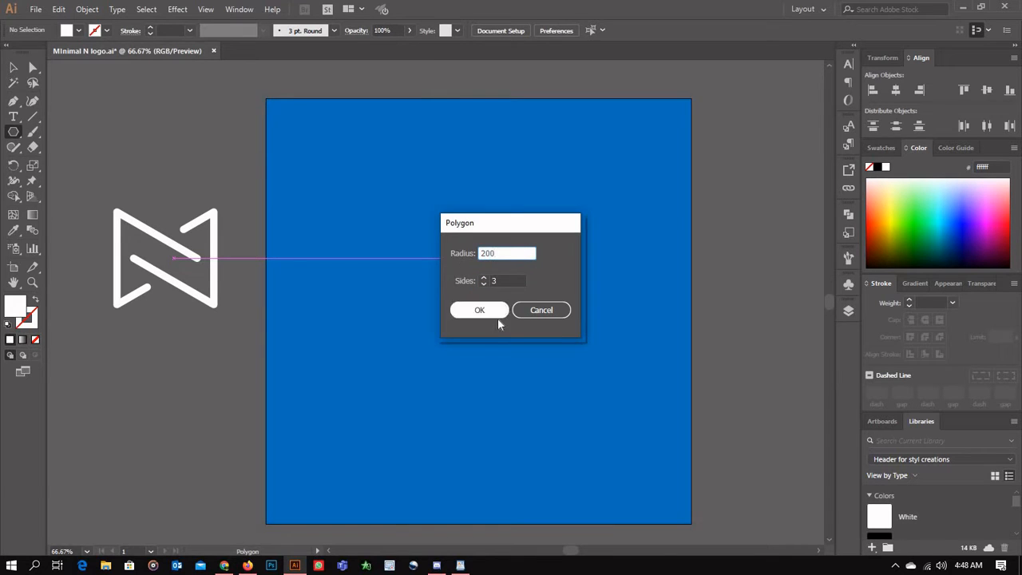
{"action": "left_click", "coordinate": [479, 312]}
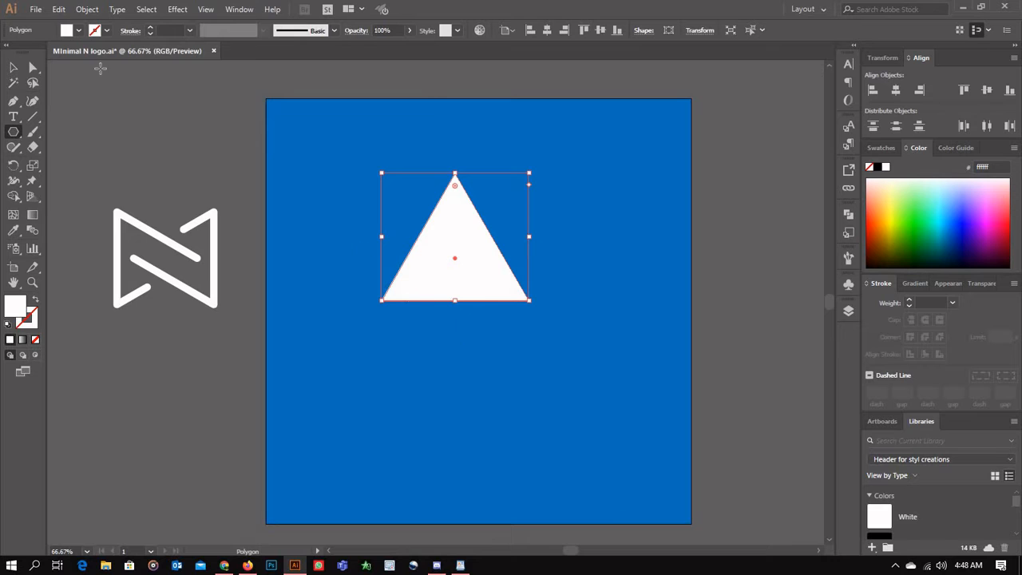
Remove the triangle's fill and give it a white stroke of 20 pt.
{"action": "left_click", "coordinate": [64, 32]}
{"action": "left_click", "coordinate": [9, 50]}
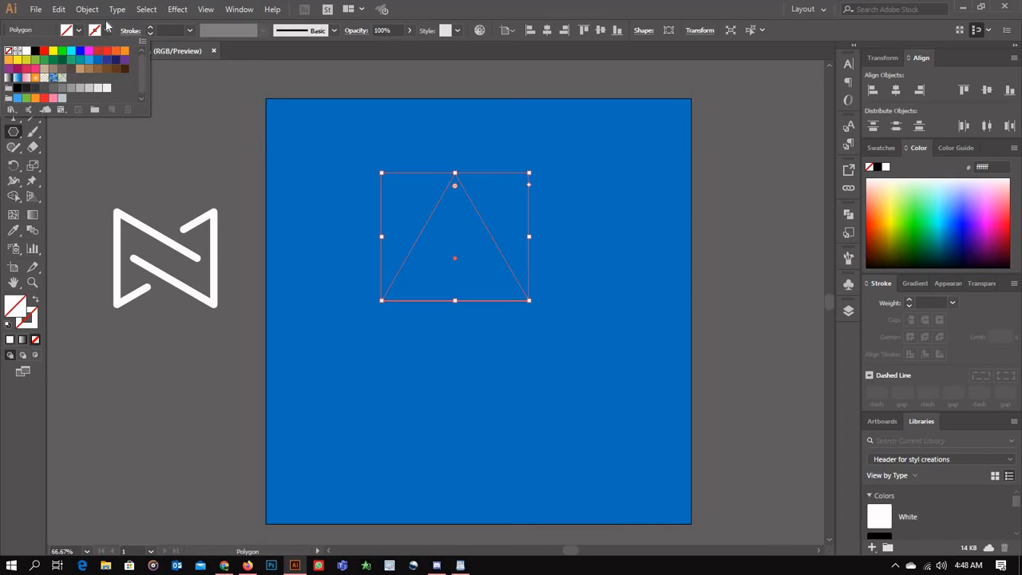
{"action": "left_click", "coordinate": [104, 32]}
{"action": "left_click", "coordinate": [104, 32]}
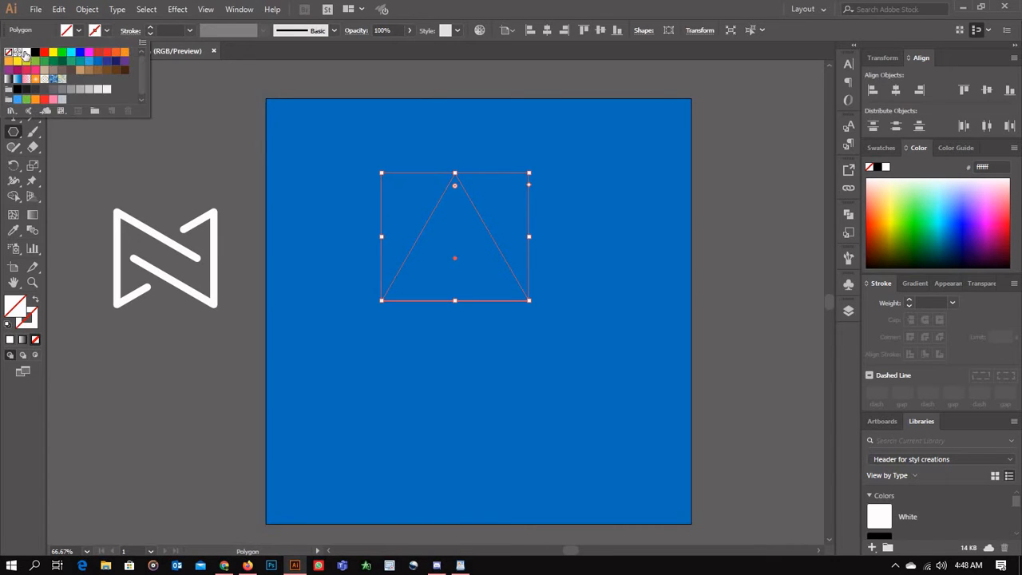
{"action": "left_click", "coordinate": [26, 51]}
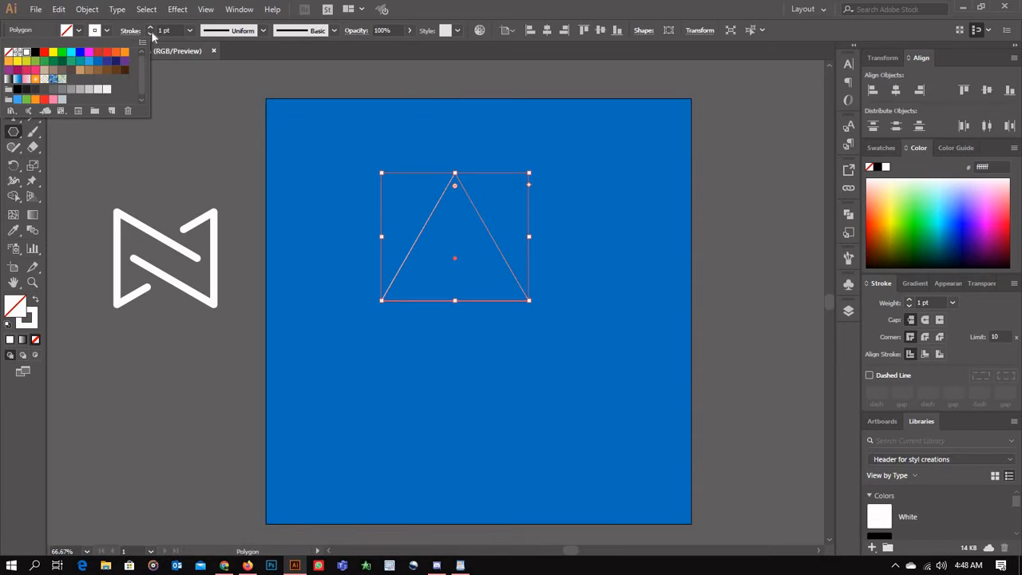
{"action": "left_click", "coordinate": [180, 30]}
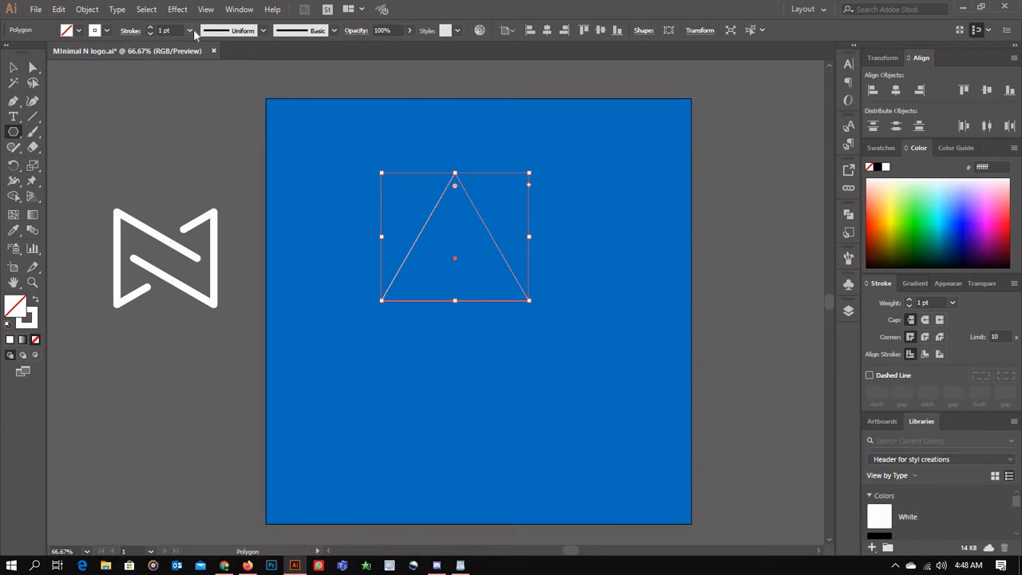
{"action": "left_click", "coordinate": [191, 31]}
{"action": "left_click", "coordinate": [209, 277]}
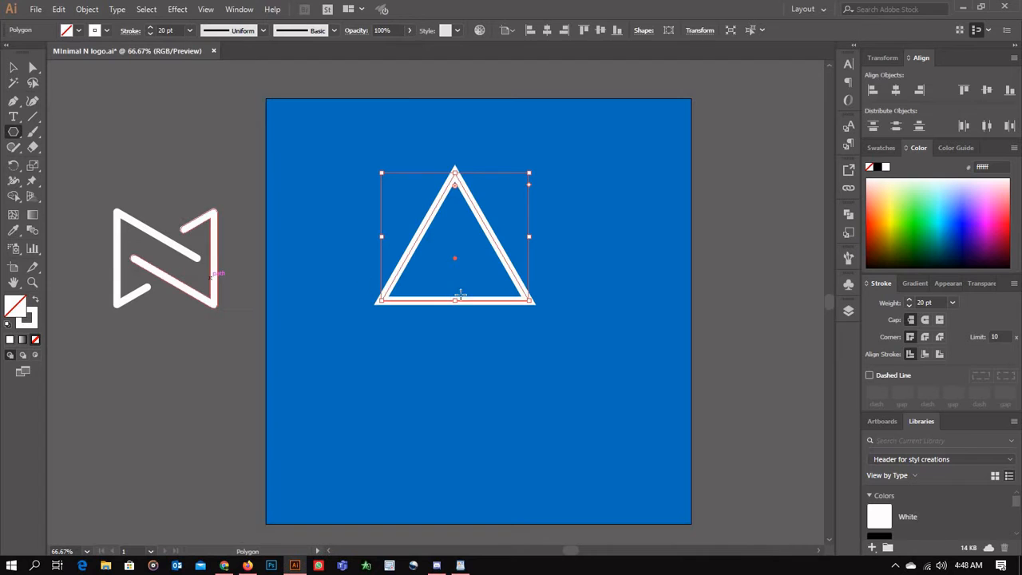
Rotate the triangle 90° so it points right and centre it on the artboard.
{"action": "key", "text": "v"}
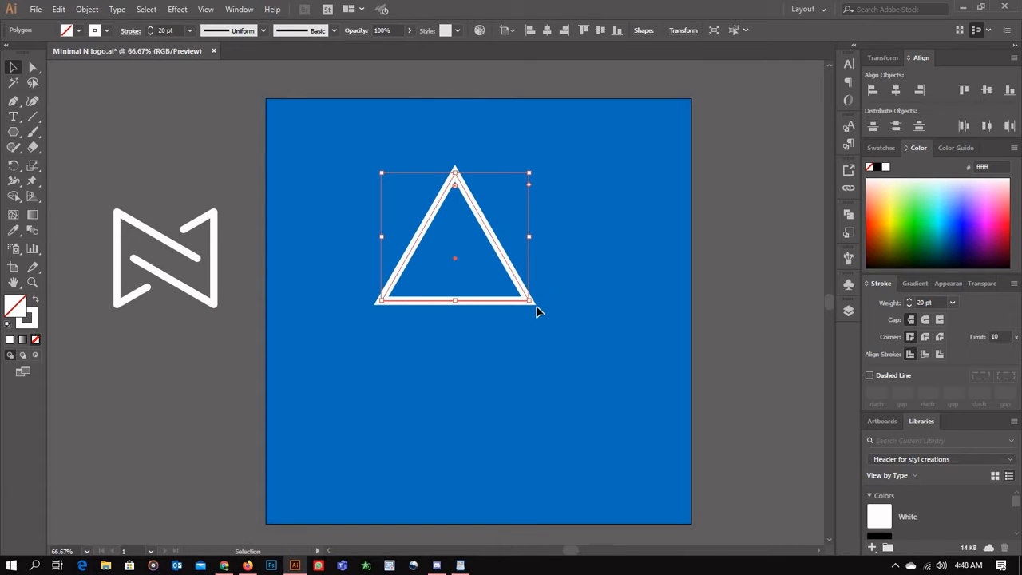
{"action": "left_click_drag", "start_coordinate": [535, 306], "coordinate": [429, 310]}
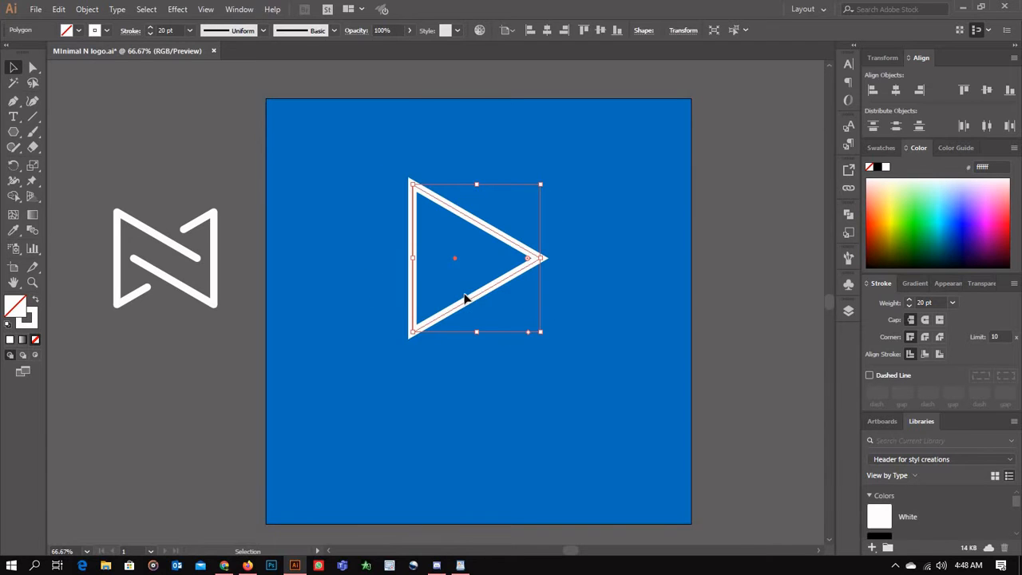
{"action": "left_click", "coordinate": [602, 30]}
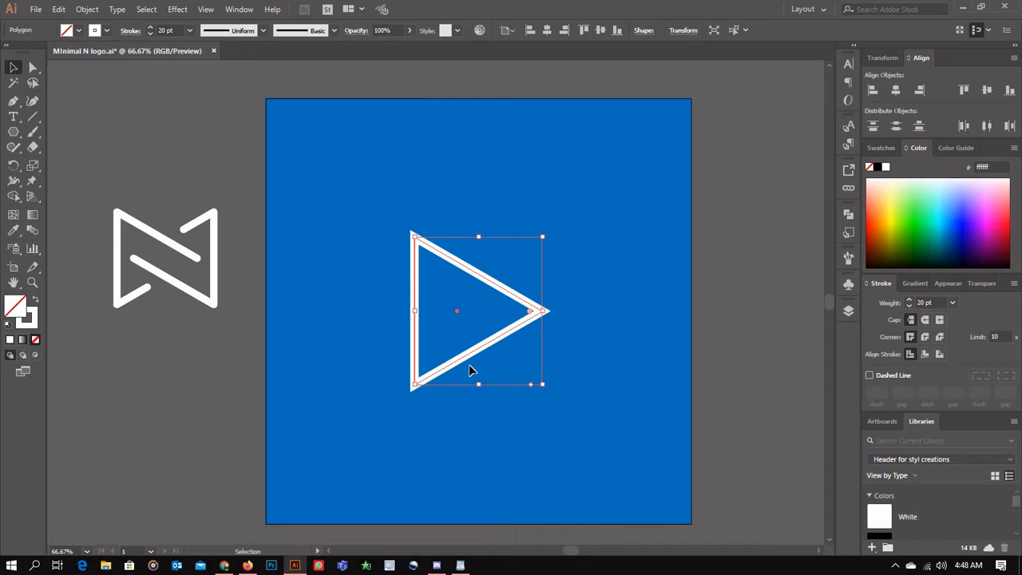
{"action": "left_click", "coordinate": [486, 419]}
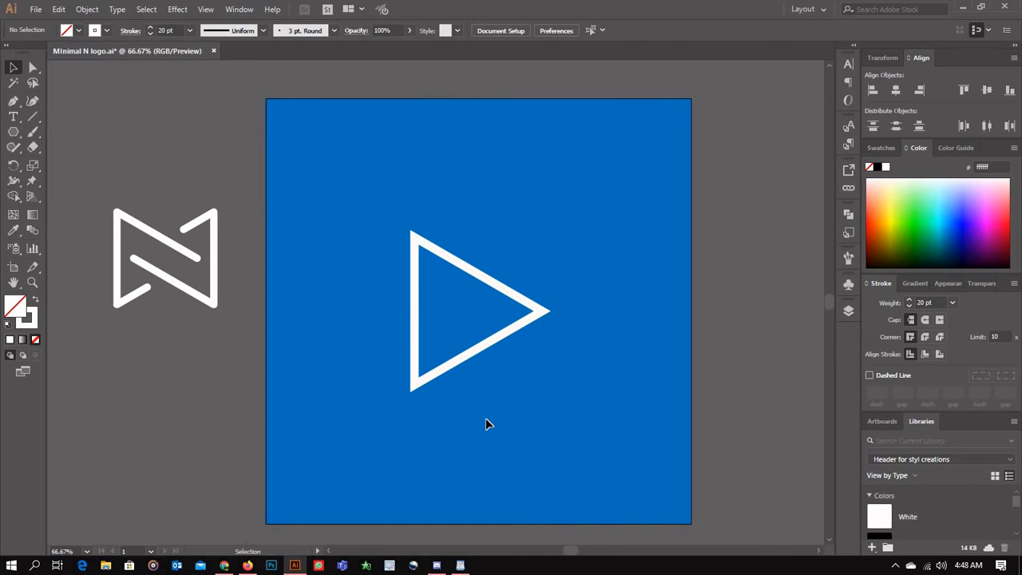
Add an anchor point at the midpoint of the triangle's lower slanted edge.
{"action": "scroll", "coordinate": [485, 419], "scroll_direction": "up", "scroll_amount": 2}
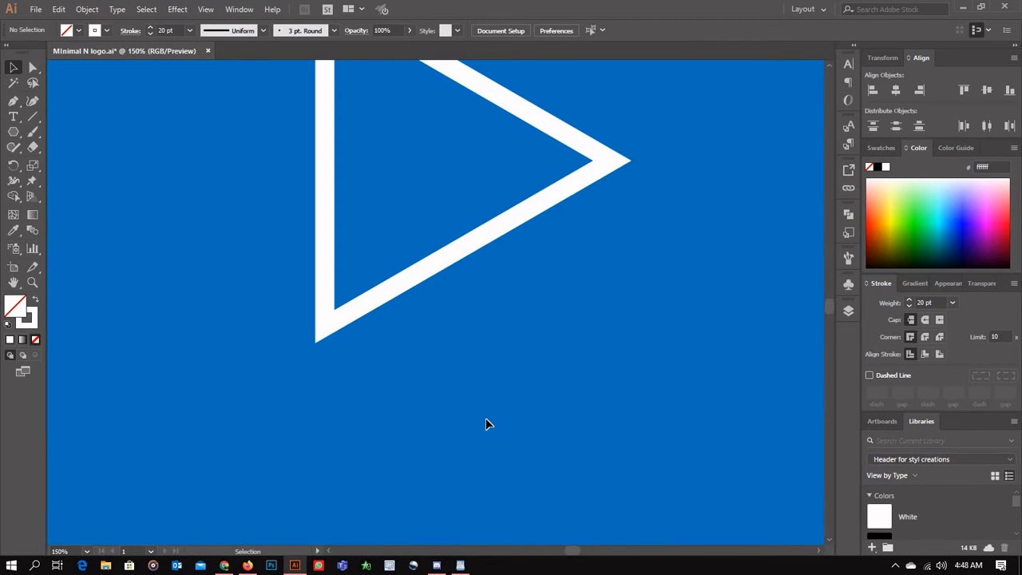
{"action": "scroll", "coordinate": [479, 383], "scroll_direction": "up", "scroll_amount": 2}
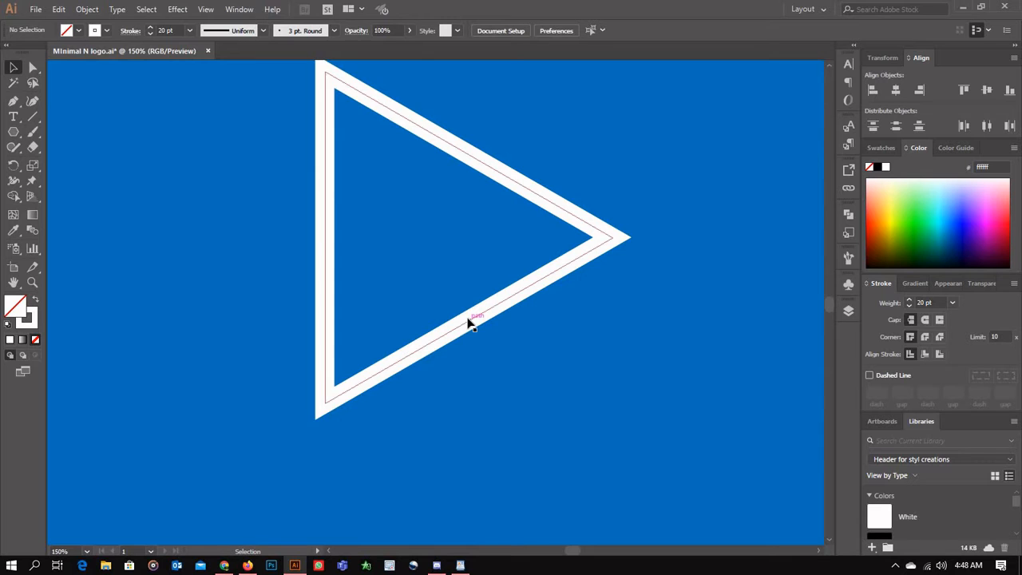
{"action": "left_click", "coordinate": [469, 323]}
{"action": "key", "text": "plus"}
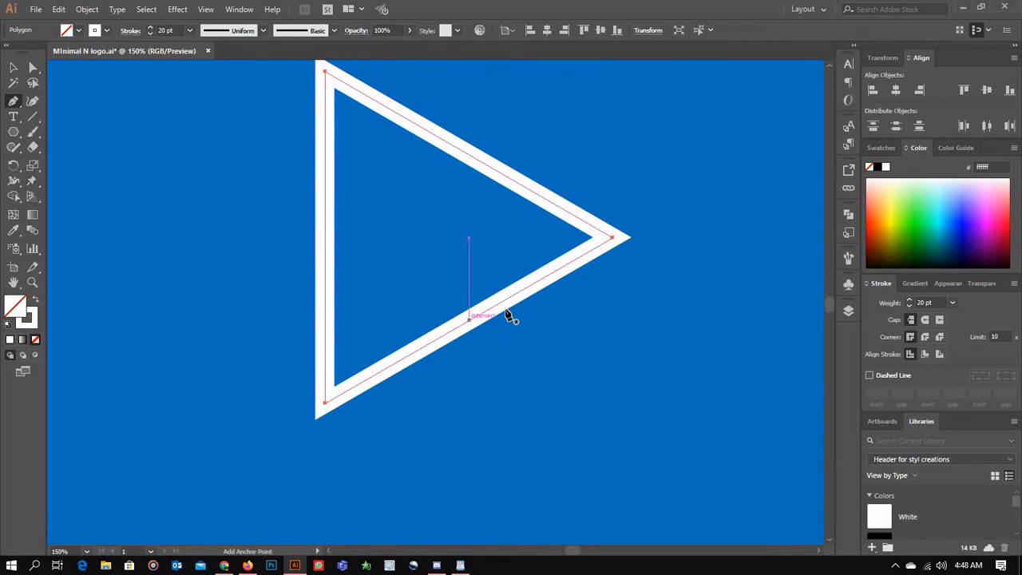
{"action": "left_click", "coordinate": [468, 320]}
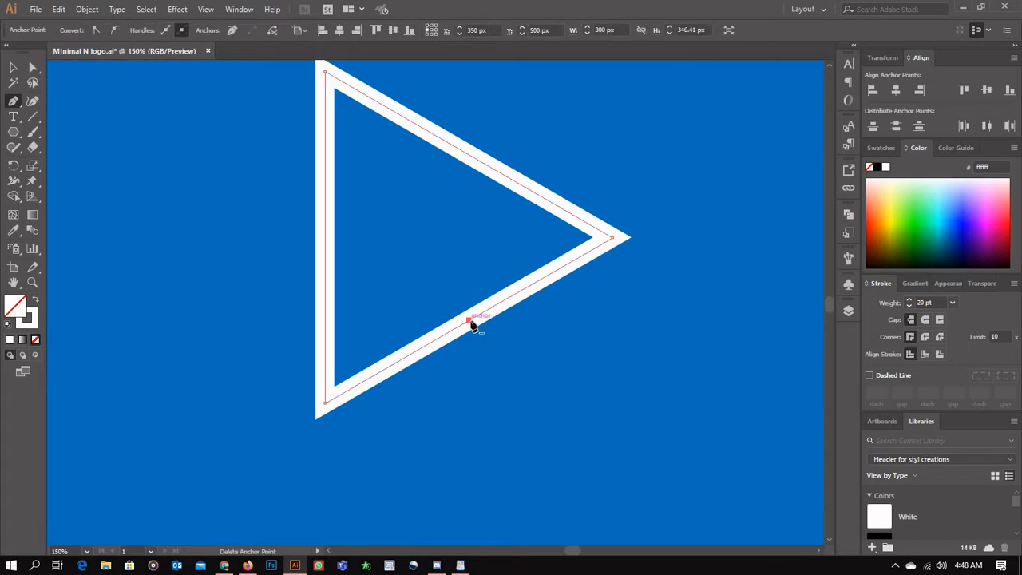
{"action": "left_click", "coordinate": [507, 298]}
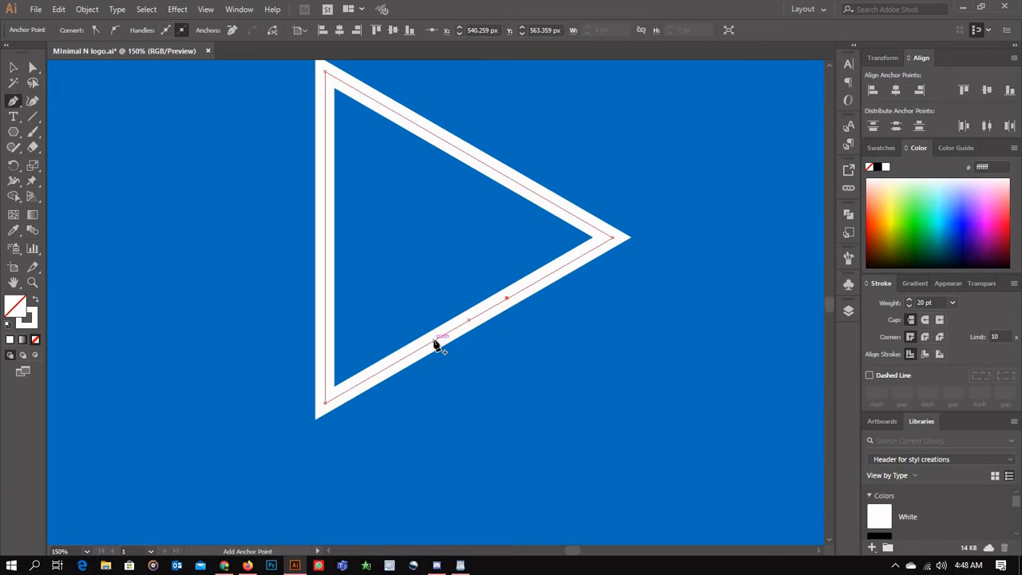
{"action": "left_click", "coordinate": [433, 341]}
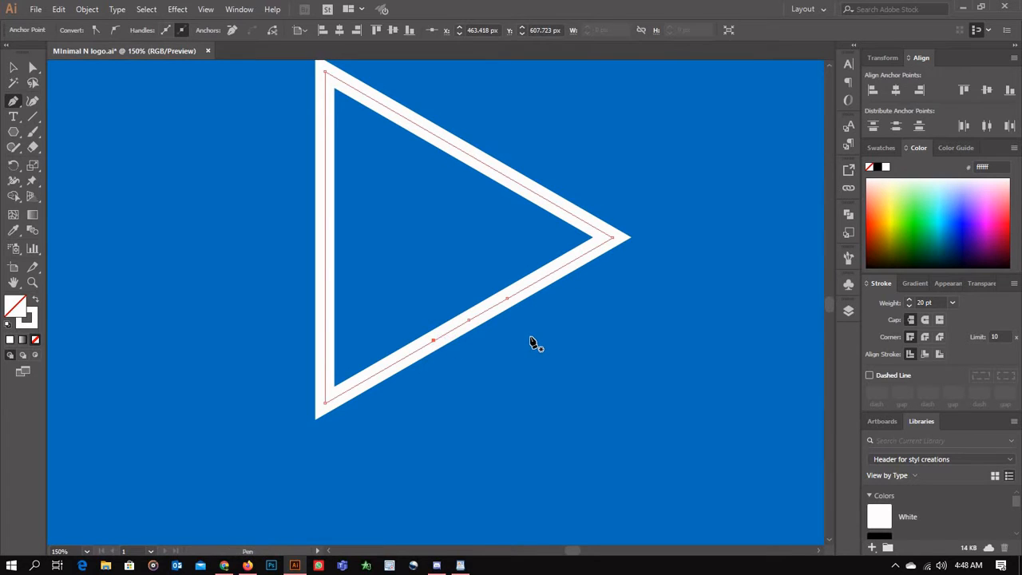
{"action": "key", "text": "ctrl+z"}
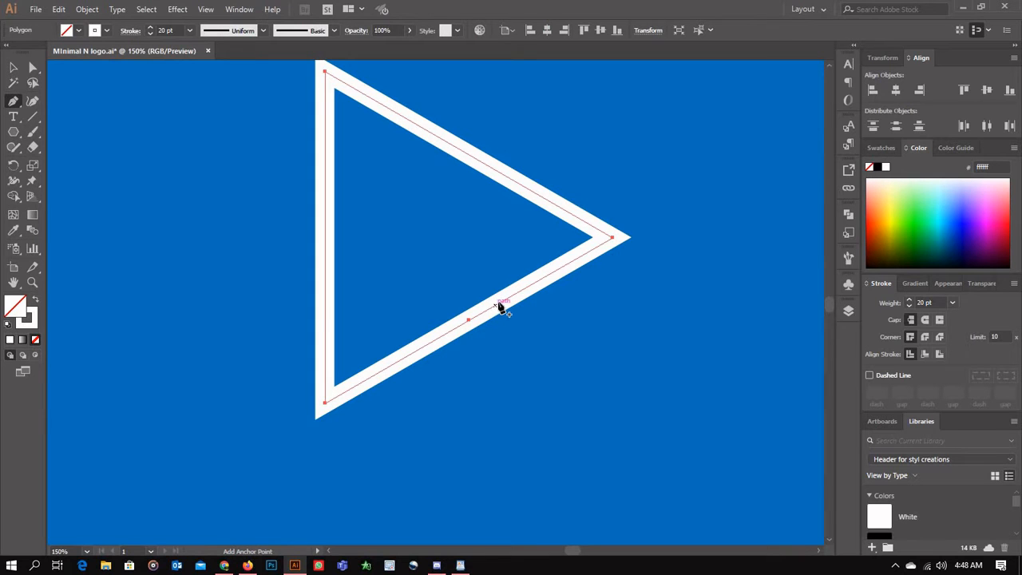
Add an anchor point on each side of the lower edge's midpoint and delete the middle anchor to open a gap.
{"action": "left_click", "coordinate": [500, 305]}
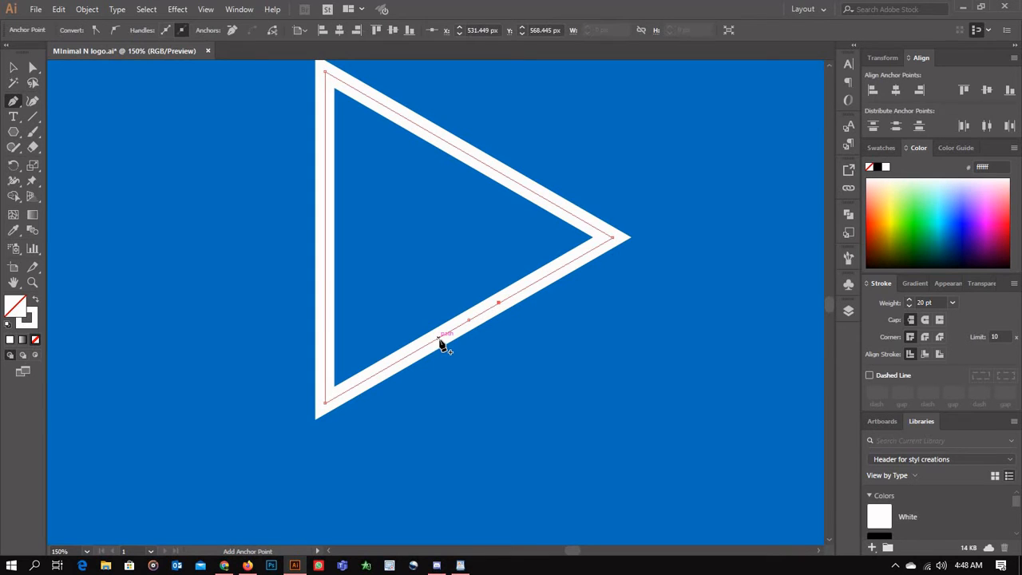
{"action": "left_click", "coordinate": [438, 338]}
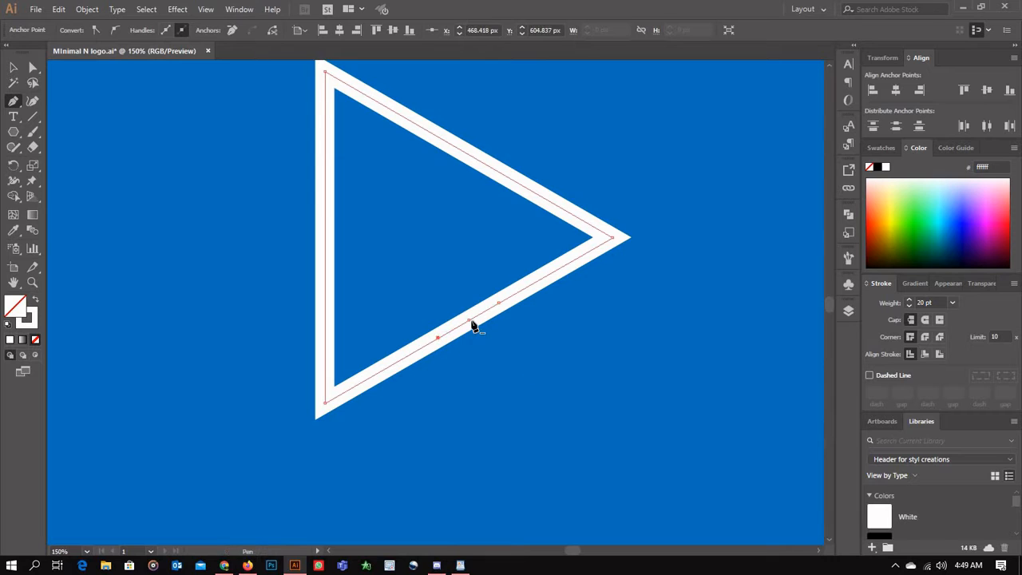
{"action": "key", "text": "a"}
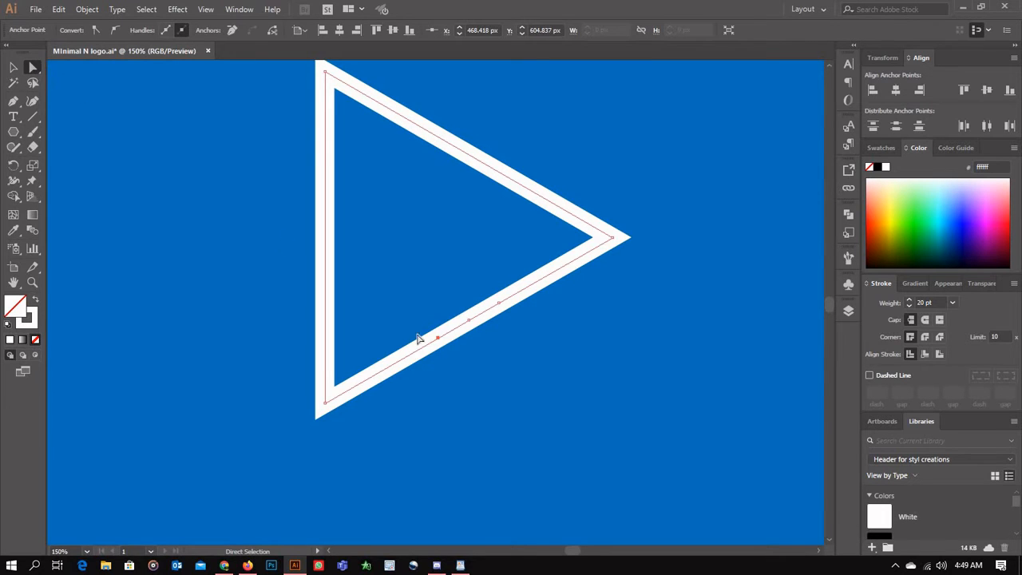
{"action": "left_click", "coordinate": [468, 320]}
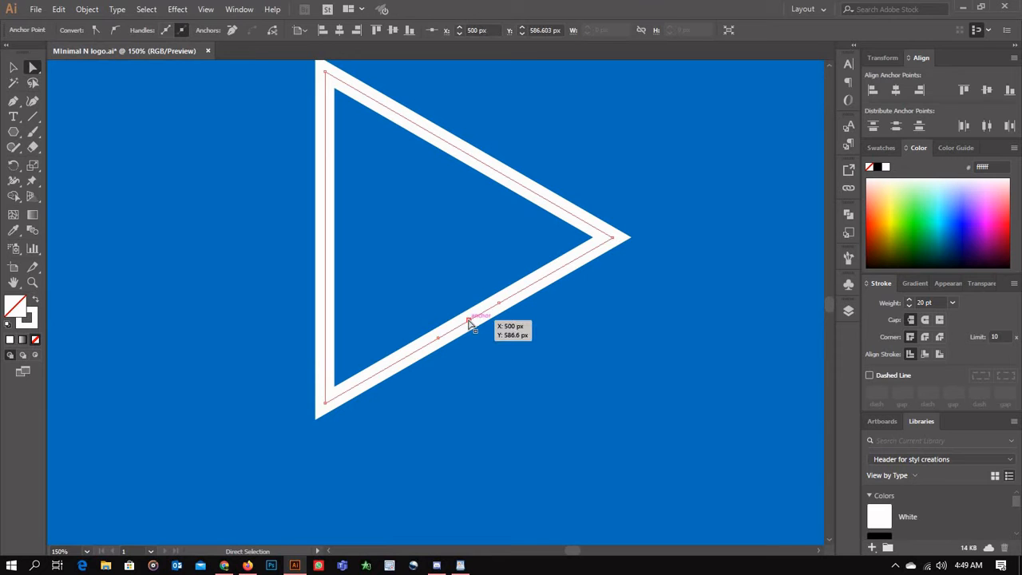
{"action": "key", "text": "Delete"}
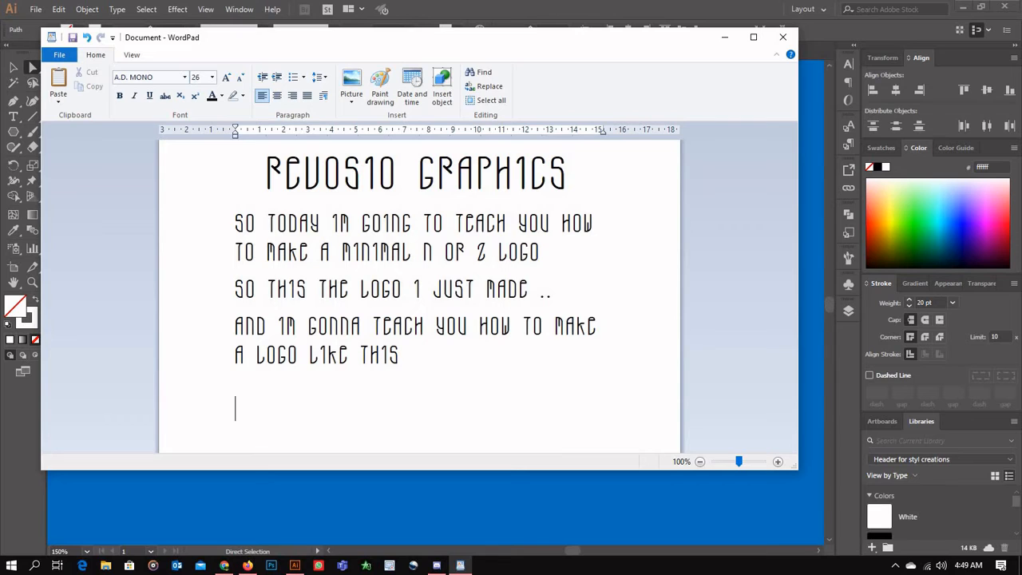
Write the note "SO WE ARE GONNA DELETE THIS BY USING DIRECT SELECTION TOOL" on a new line in the WordPad document.
{"action": "type", "text": "SO WE ARE GO"}
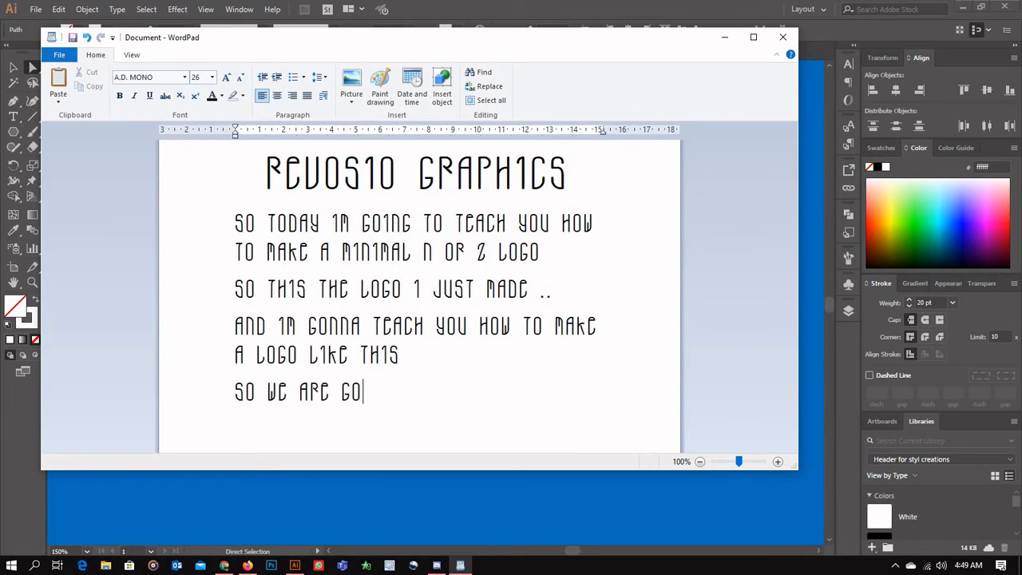
{"action": "type", "text": "NNA DELET"}
{"action": "key", "text": "BackSpace"}
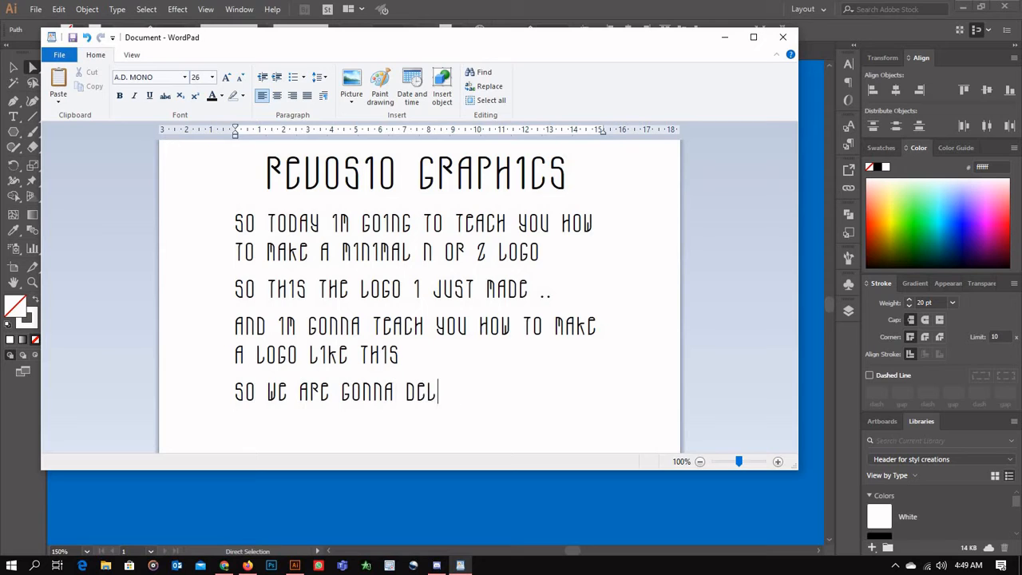
{"action": "type", "text": "ETE THIS "}
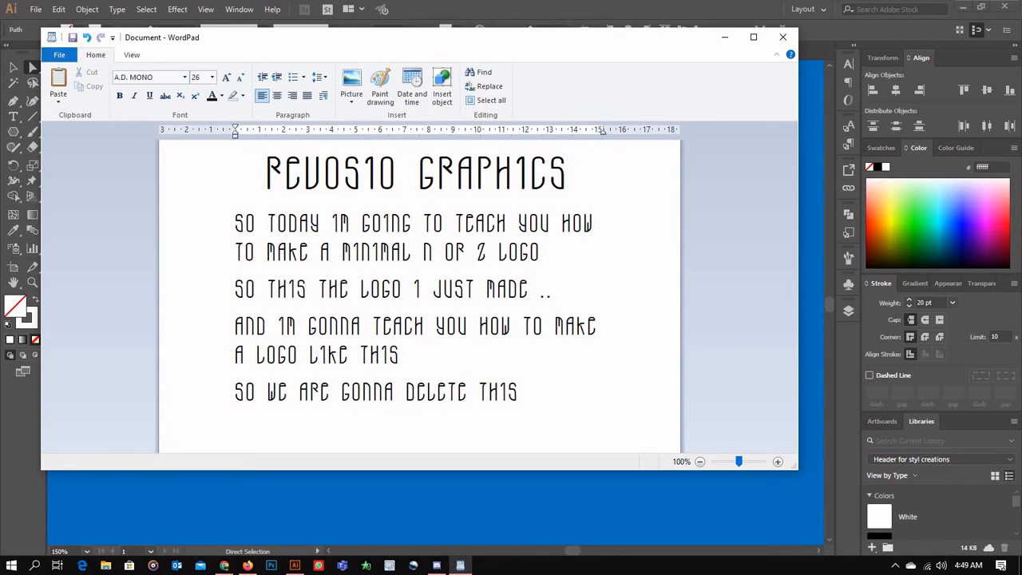
{"action": "type", "text": "BY USING"}
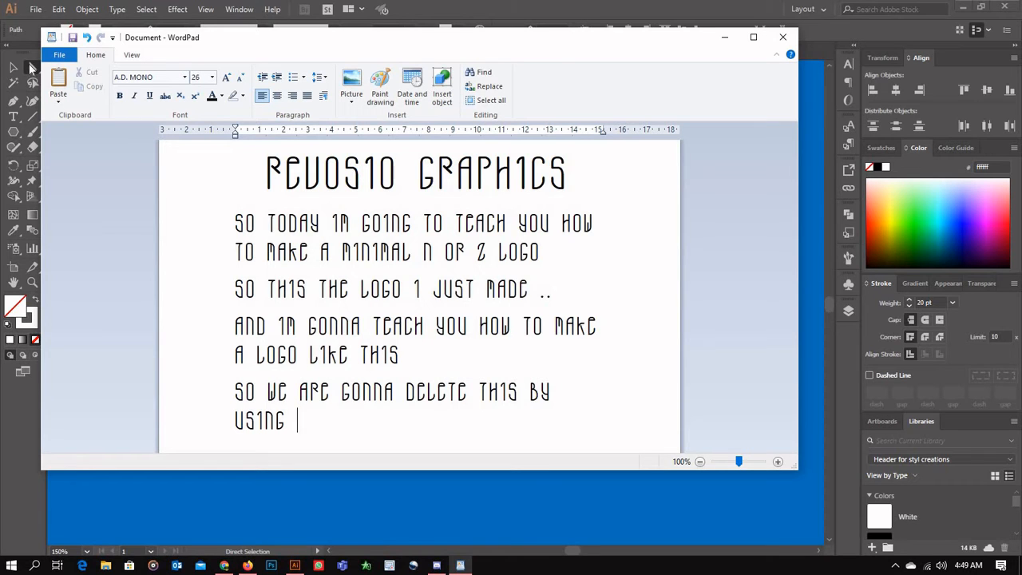
{"action": "left_click", "coordinate": [34, 66]}
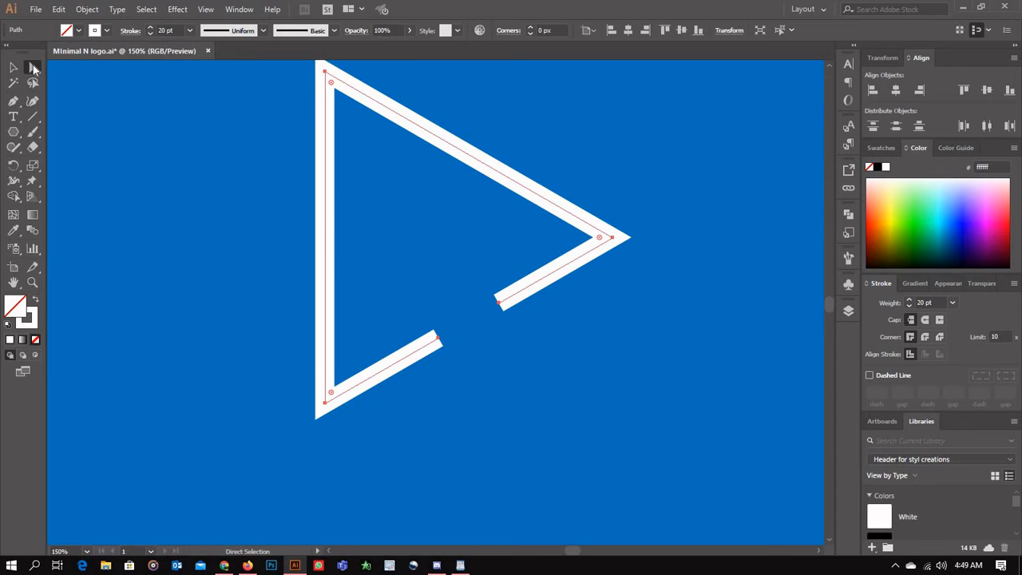
{"action": "left_click", "coordinate": [460, 565]}
{"action": "type", "text": "direct sel"}
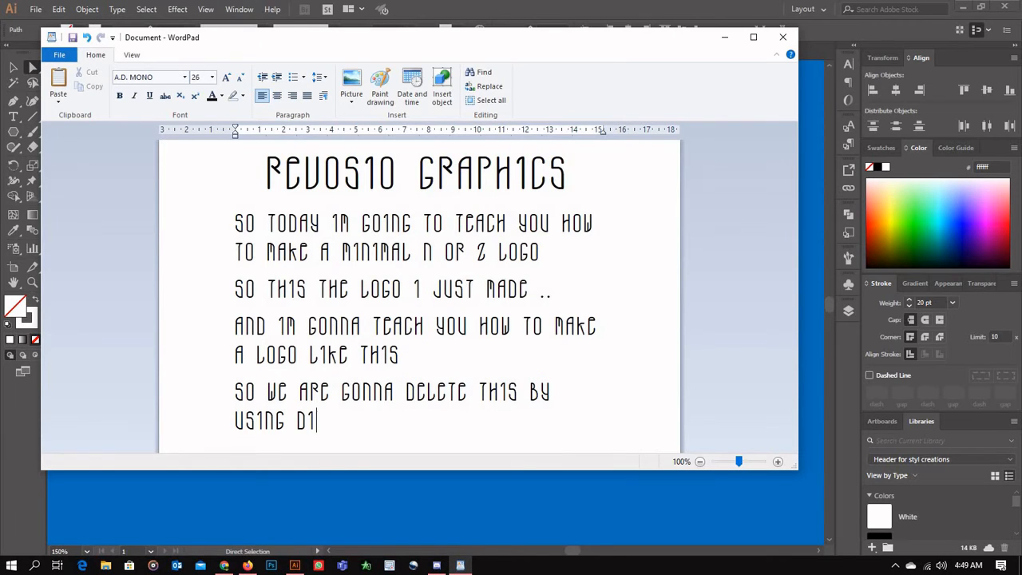
{"action": "type", "text": "ection tool"}
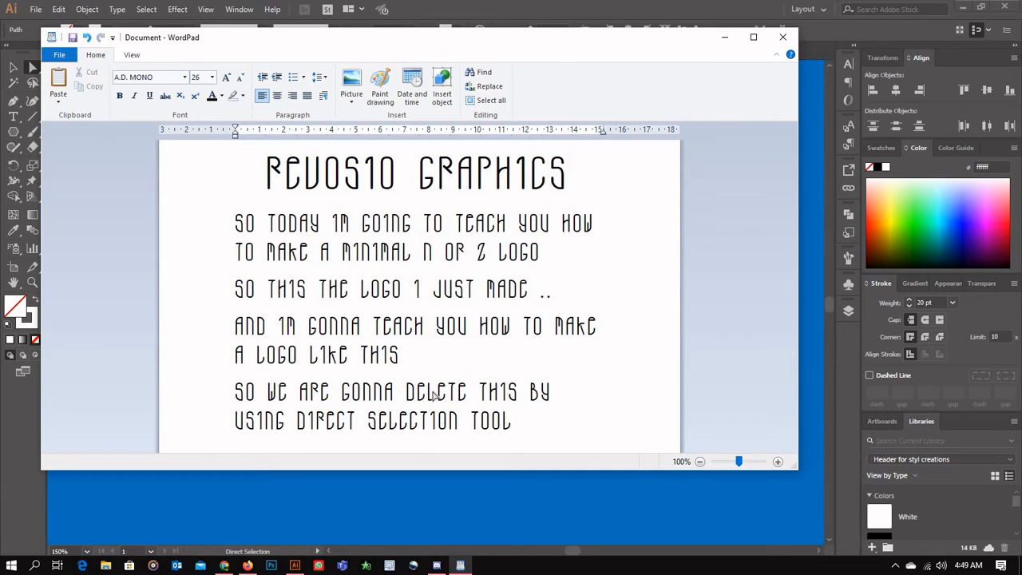
Switch to Illustrator and delete the anchor point at the gap that ends the short segment attached to the triangle's right tip.
{"action": "key", "text": "alt+Tab"}
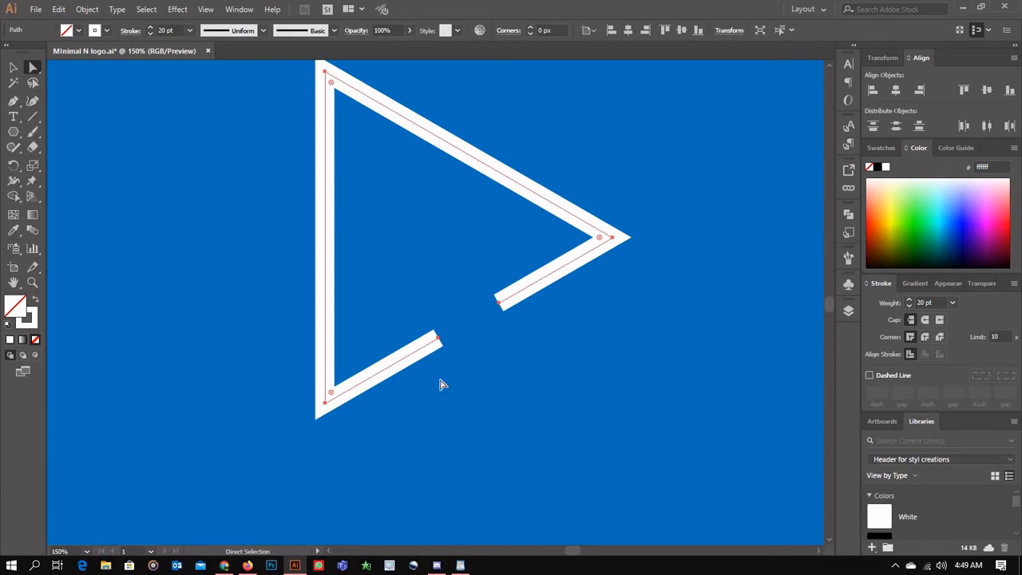
{"action": "left_click", "coordinate": [499, 303]}
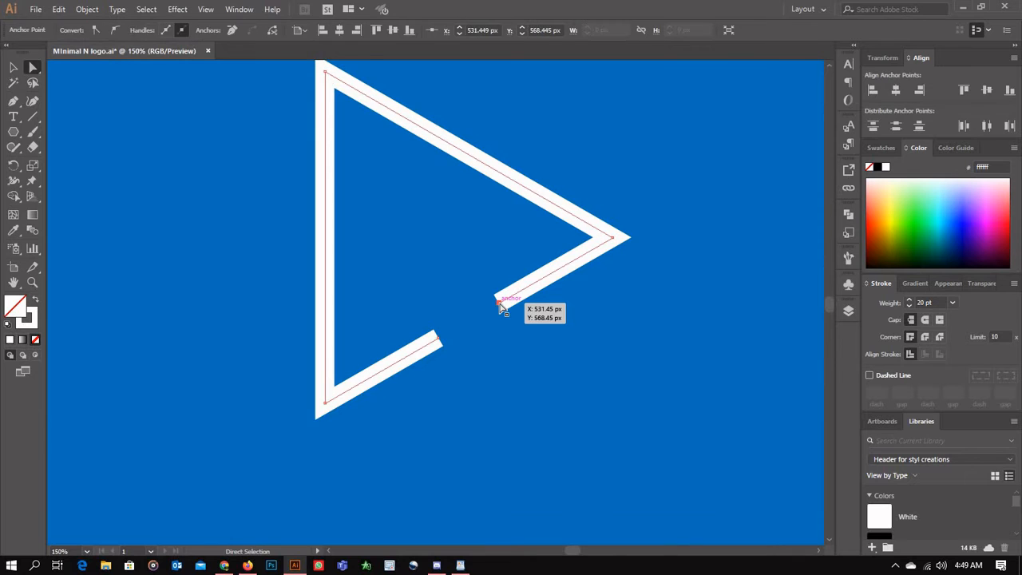
{"action": "key", "text": "Delete"}
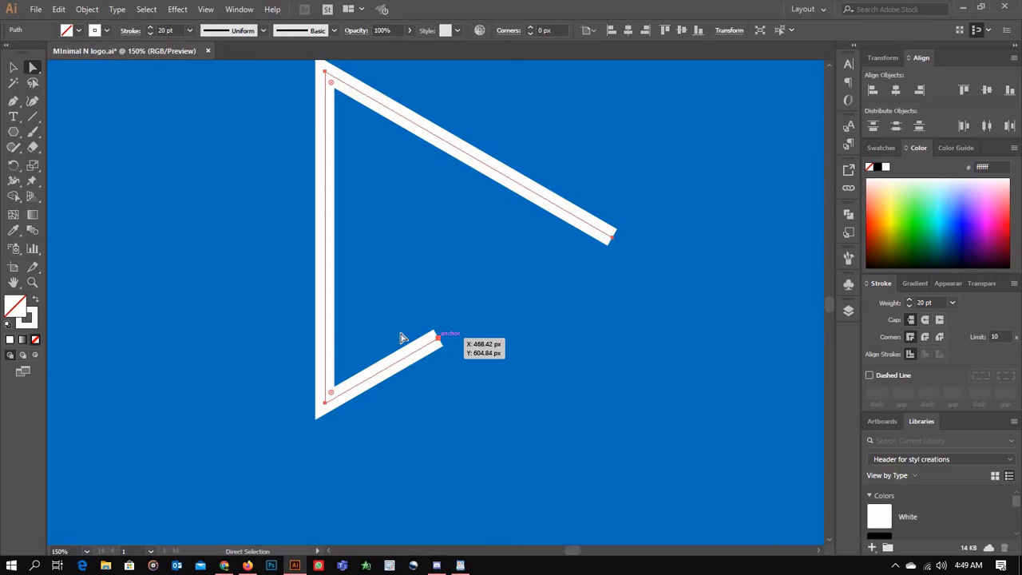
Give the open path's stroke round caps and round corner joins.
{"action": "key", "text": "v"}
{"action": "scroll", "coordinate": [370, 333], "scroll_direction": "down", "scroll_amount": 1}
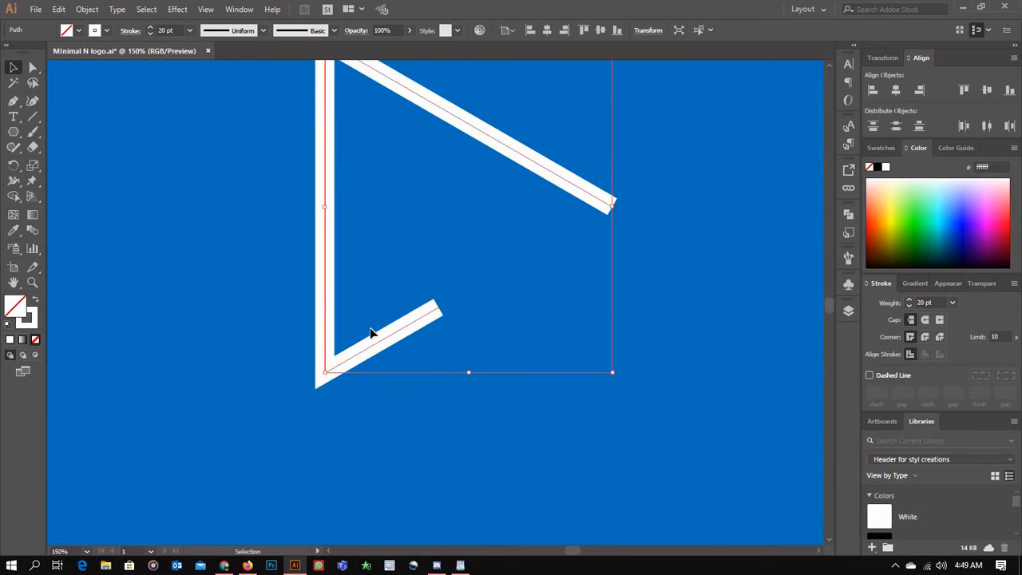
{"action": "scroll", "coordinate": [370, 333], "scroll_direction": "up", "scroll_amount": 2}
{"action": "scroll", "coordinate": [369, 333], "scroll_direction": "down", "scroll_amount": 1}
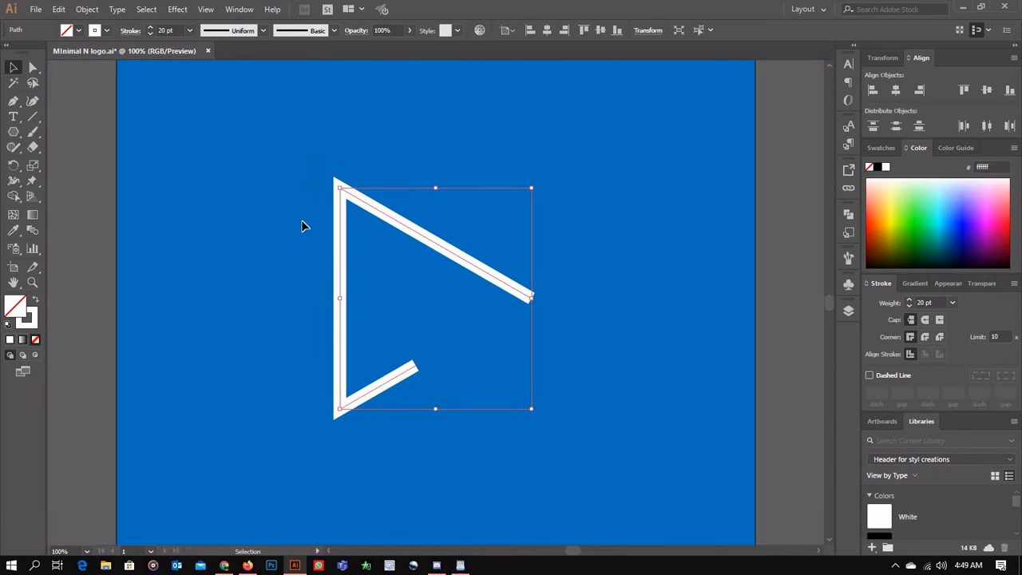
{"action": "left_click", "coordinate": [131, 32]}
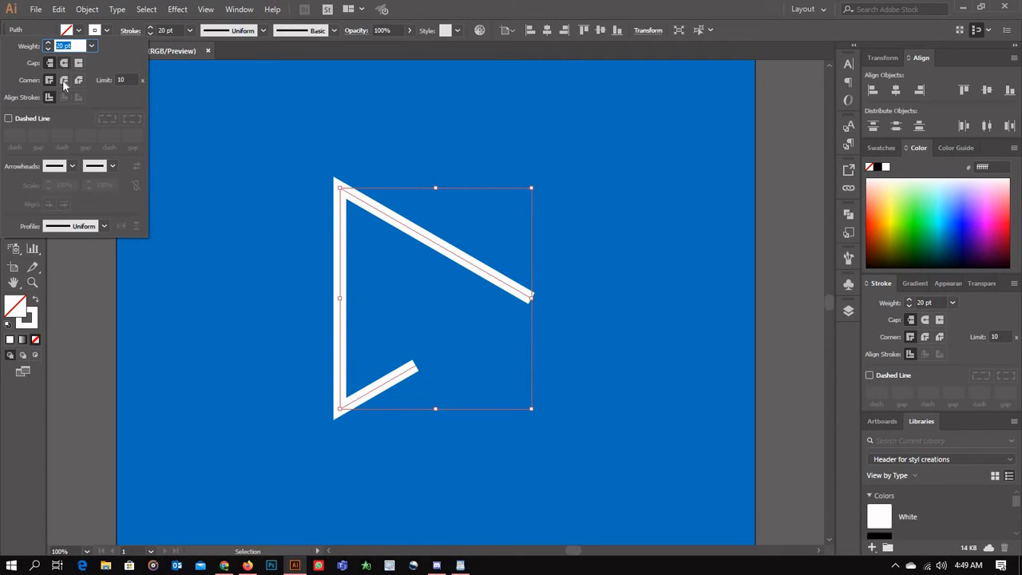
{"action": "left_click", "coordinate": [64, 62]}
{"action": "left_click", "coordinate": [64, 79]}
{"action": "left_click", "coordinate": [283, 351]}
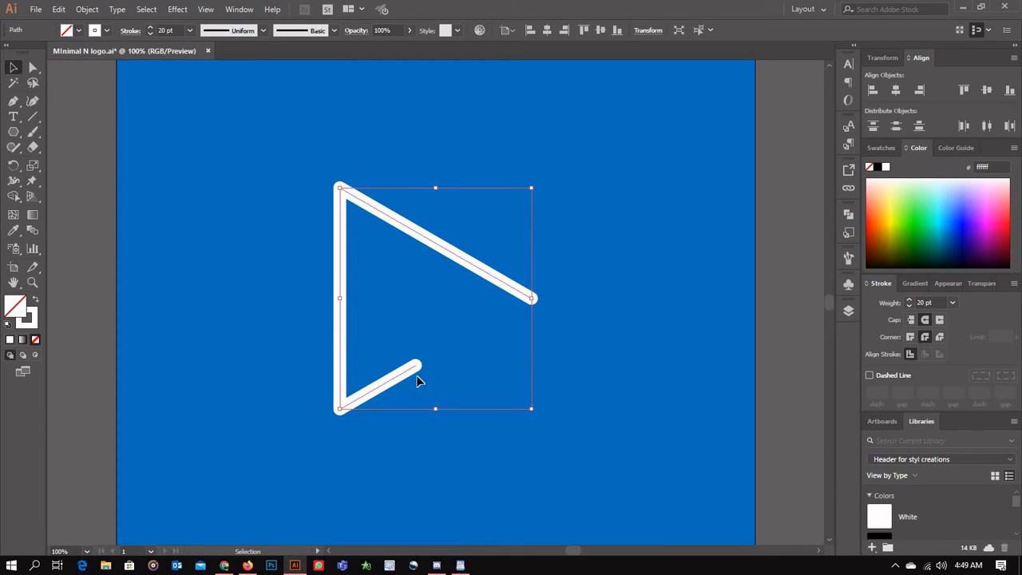
{"action": "left_click", "coordinate": [280, 242]}
Reflect the open path across the vertical axis as a copy.
{"action": "left_click", "coordinate": [418, 365]}
{"action": "right_click", "coordinate": [415, 369]}
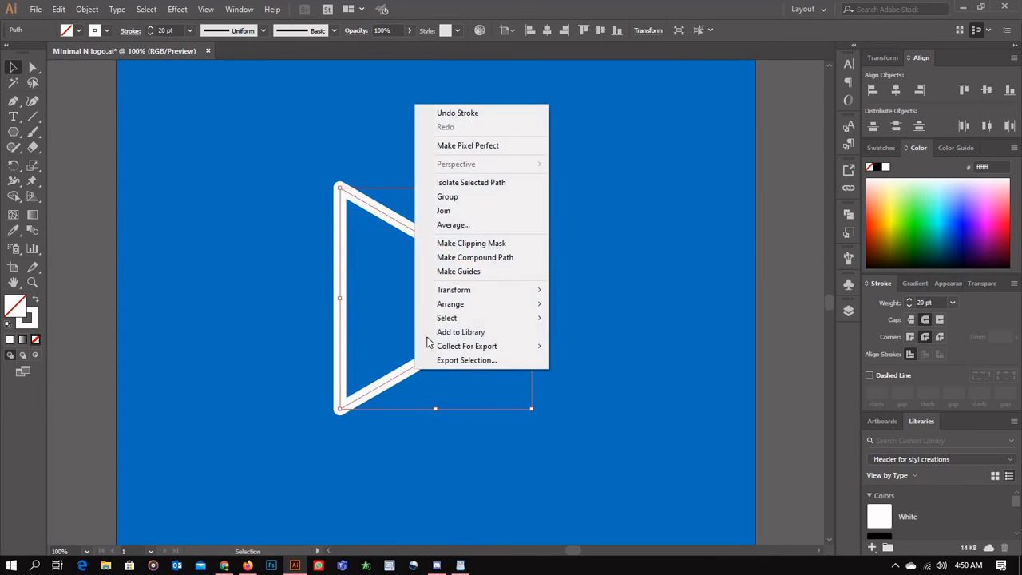
{"action": "mouse_move", "coordinate": [455, 290]}
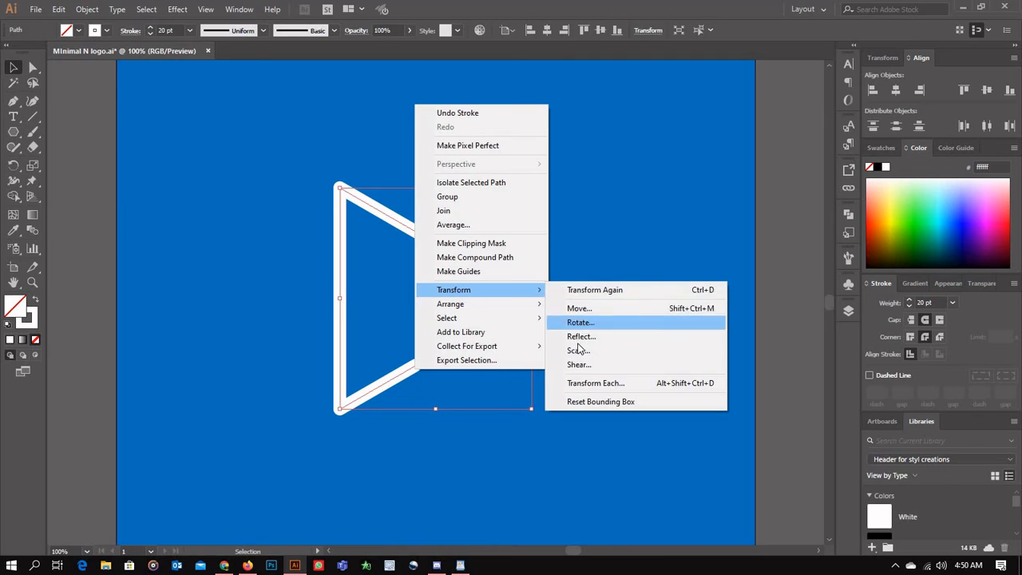
{"action": "left_click", "coordinate": [579, 336]}
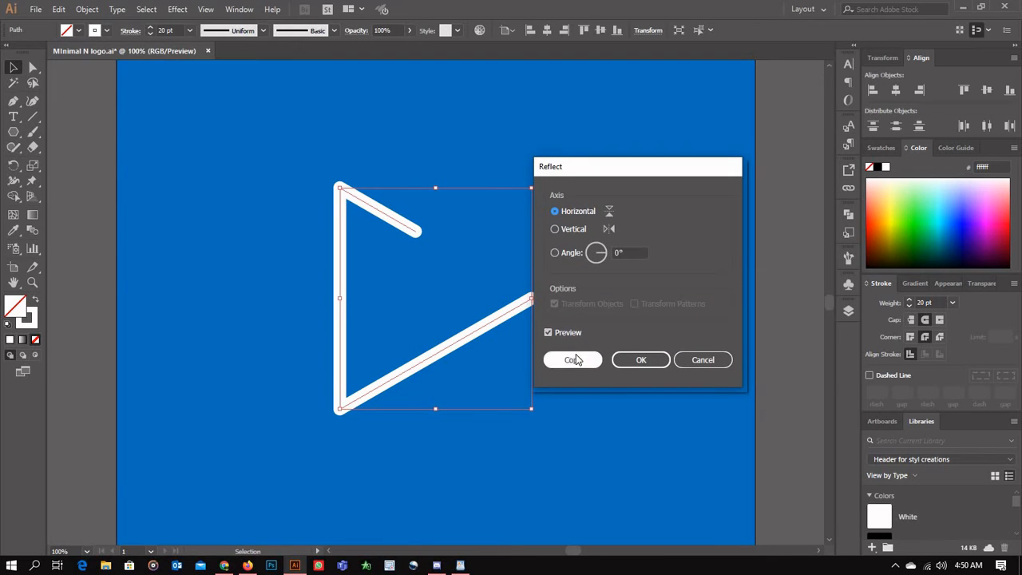
{"action": "left_click", "coordinate": [572, 229]}
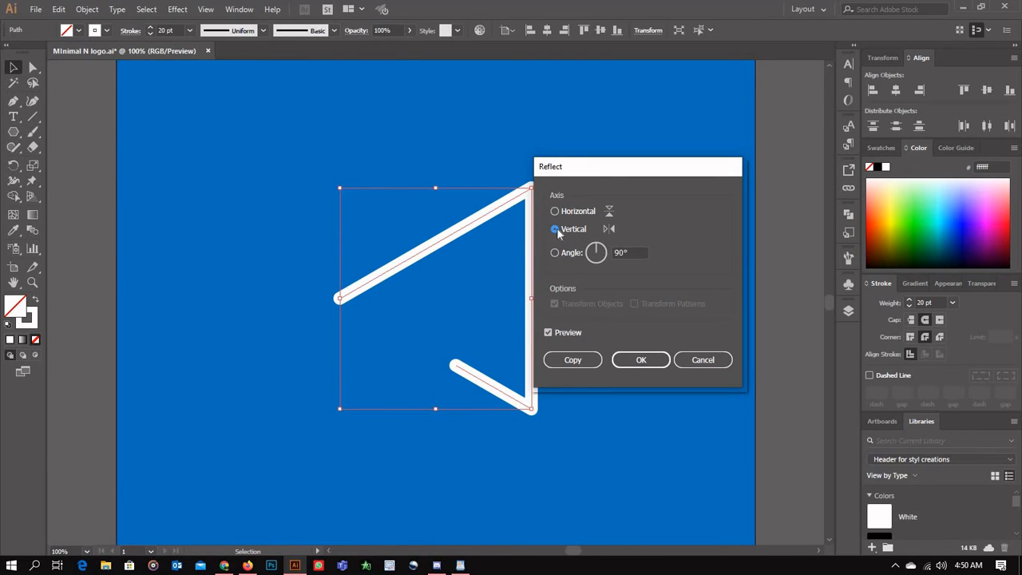
{"action": "left_click", "coordinate": [563, 335]}
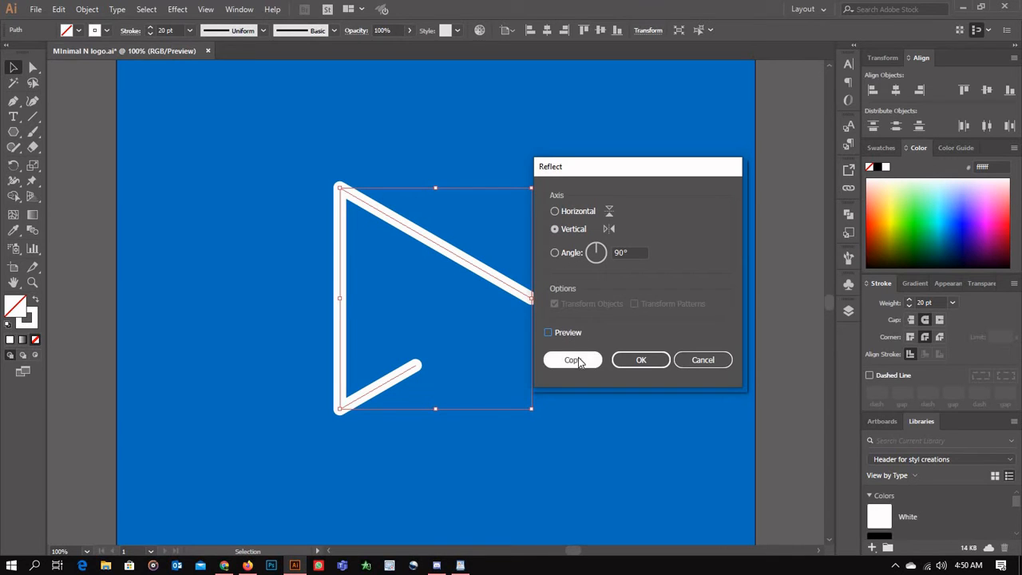
{"action": "left_click", "coordinate": [580, 360]}
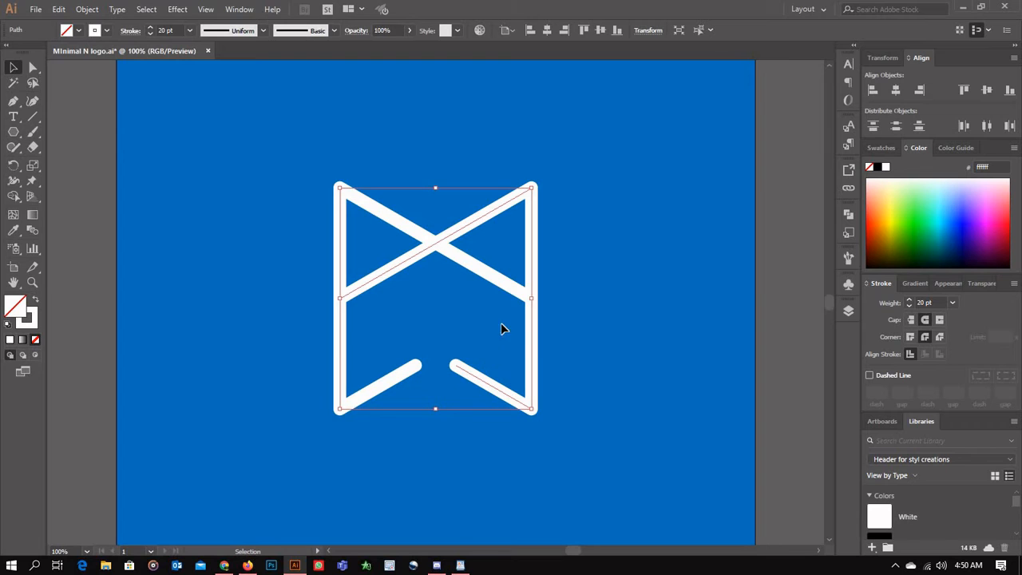
{"action": "left_click", "coordinate": [481, 342]}
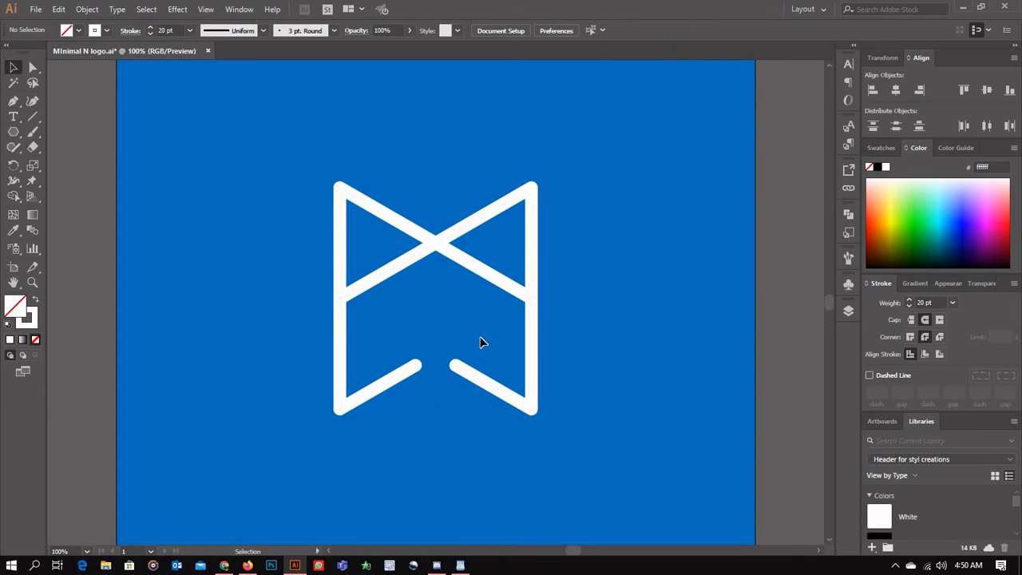
Reflect the mirrored copy itself across the horizontal axis so its long diagonal runs parallel to the original's.
{"action": "left_click", "coordinate": [529, 374]}
{"action": "key", "text": "ctrl+a"}
{"action": "right_click", "coordinate": [529, 374]}
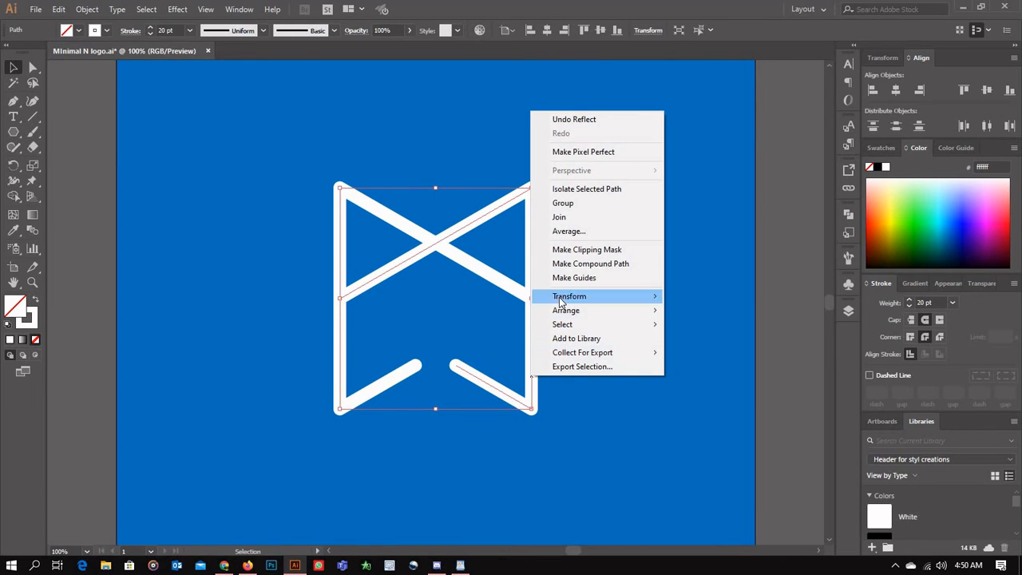
{"action": "mouse_move", "coordinate": [563, 300]}
{"action": "left_click", "coordinate": [695, 343]}
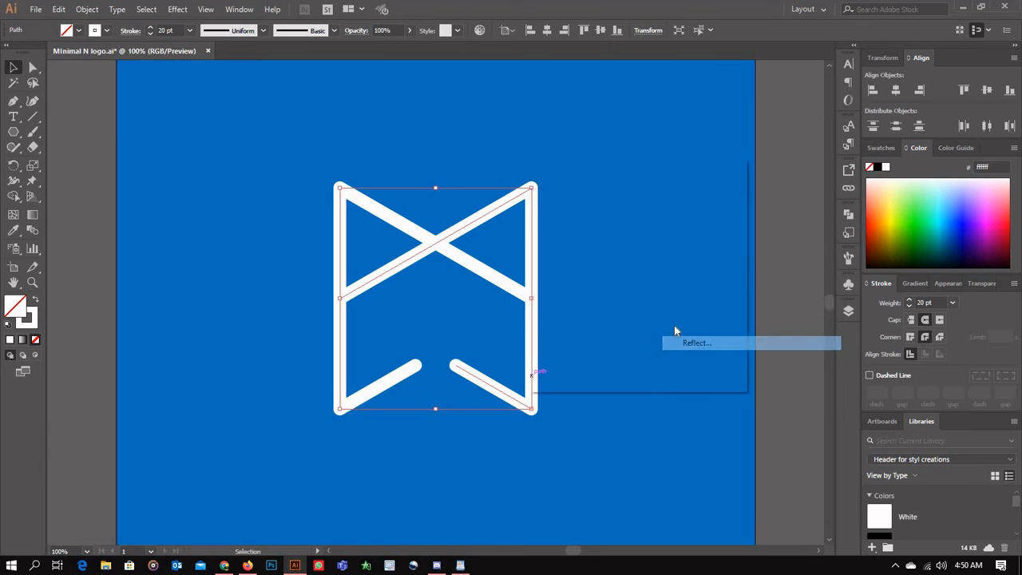
{"action": "left_click", "coordinate": [576, 212]}
{"action": "left_click", "coordinate": [571, 334]}
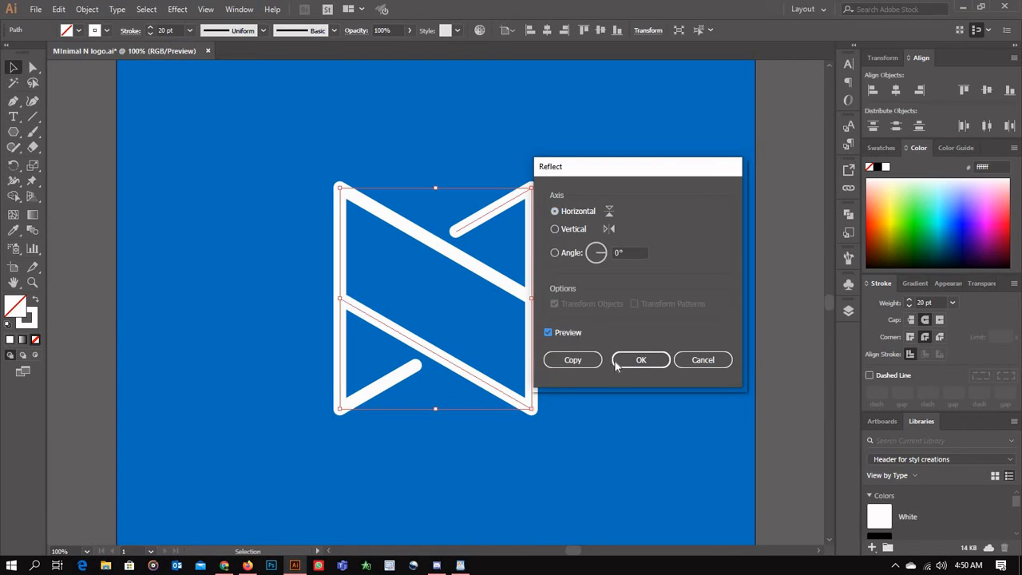
{"action": "left_click", "coordinate": [641, 360]}
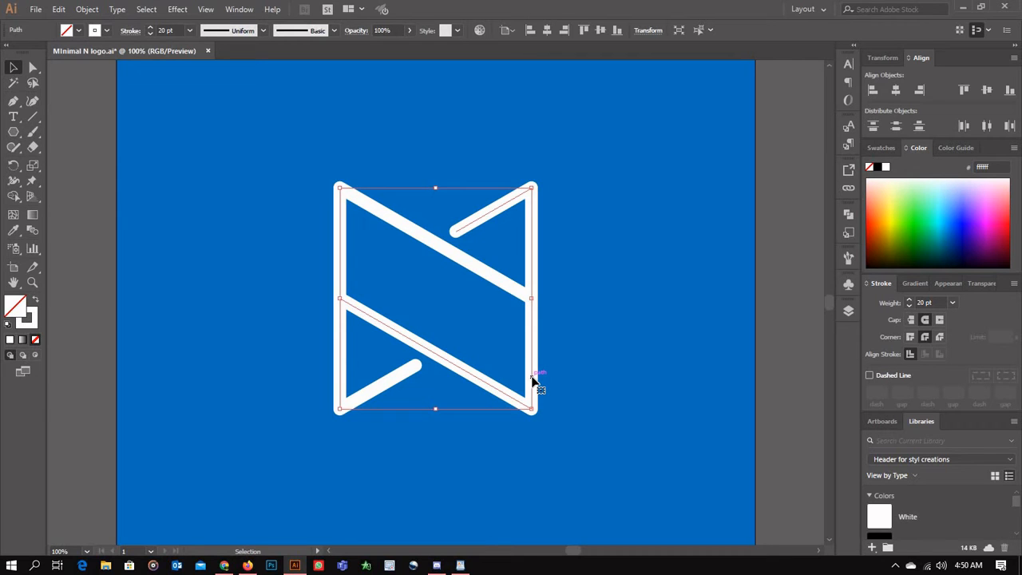
Nudge the reflected copy to the right until clear gaps separate the ends of both diagonals from the vertical bars.
{"action": "key", "text": "Right"}
{"action": "key", "text": "Right"}
{"action": "key", "text": "Right"}
{"action": "key", "text": "Right"}
{"action": "key", "text": "Right"}
{"action": "key", "text": "Right"}
{"action": "key", "text": "Right"}
{"action": "key", "text": "Right"}
{"action": "key", "text": "Right"}
{"action": "key", "text": "Right"}
{"action": "key", "text": "Right"}
{"action": "key", "text": "Right"}
{"action": "key", "text": "Right"}
{"action": "key", "text": "Right"}
{"action": "key", "text": "Right"}
{"action": "key", "text": "Right"}
{"action": "key", "text": "Right"}
{"action": "key", "text": "Right"}
{"action": "key", "text": "Right"}
{"action": "key", "text": "Right"}
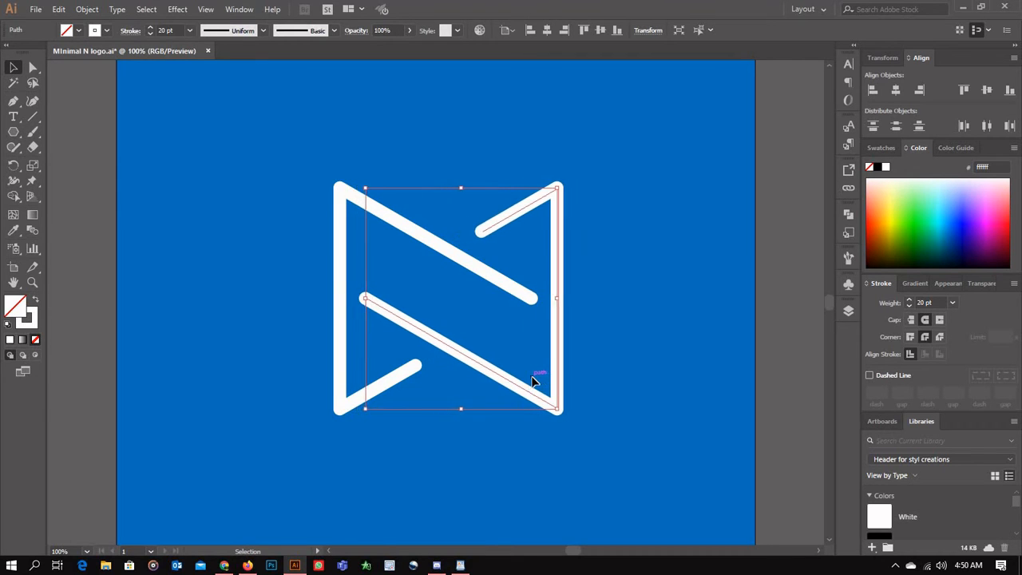
{"action": "key", "text": "Right"}
{"action": "key", "text": "Right"}
{"action": "key", "text": "Right"}
{"action": "key", "text": "Right"}
{"action": "key", "text": "Right"}
{"action": "key", "text": "Right"}
{"action": "key", "text": "Right"}
{"action": "key", "text": "Right"}
{"action": "key", "text": "Right"}
{"action": "key", "text": "Right"}
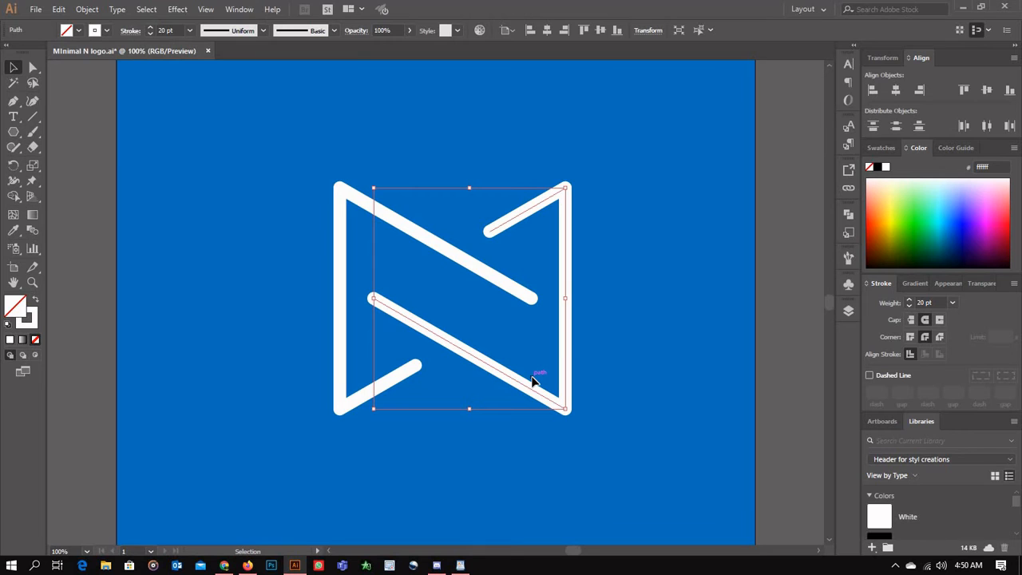
{"action": "left_click", "coordinate": [513, 452]}
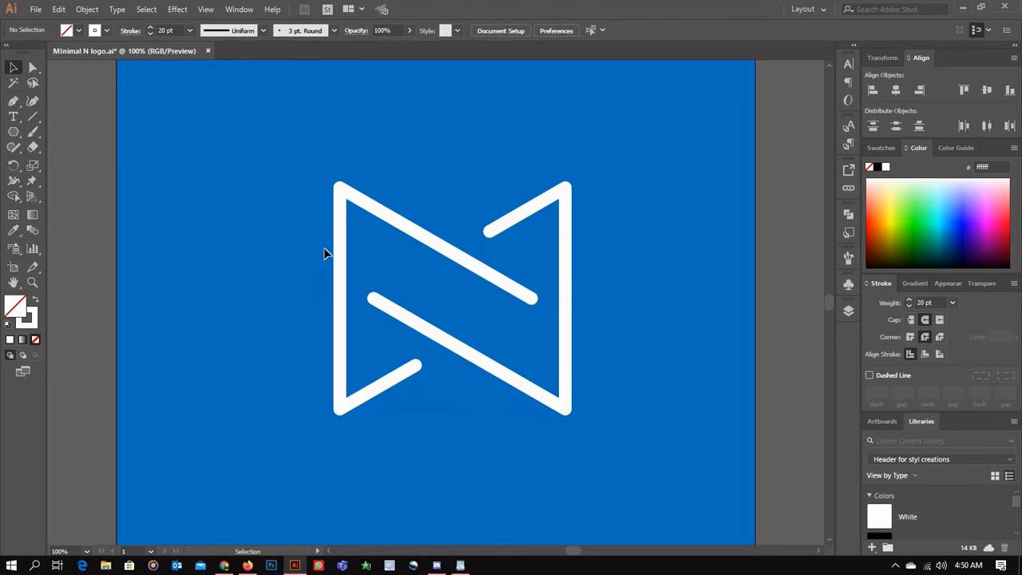
Expand both stroked paths into filled shapes and scale the resulting logo group down slightly from its lower-right corner.
{"action": "left_click_drag", "start_coordinate": [310, 200], "coordinate": [415, 296]}
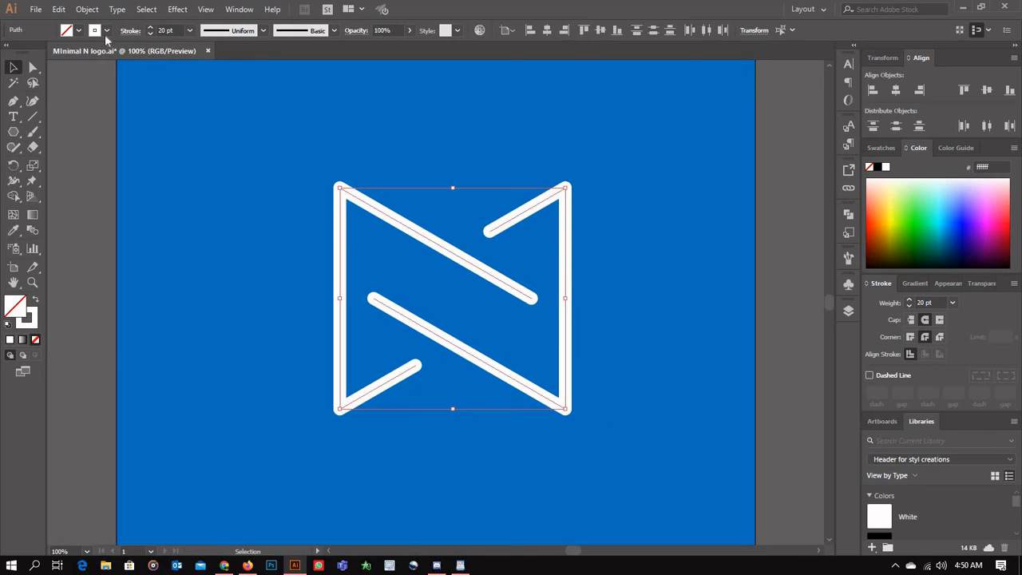
{"action": "left_click", "coordinate": [79, 10]}
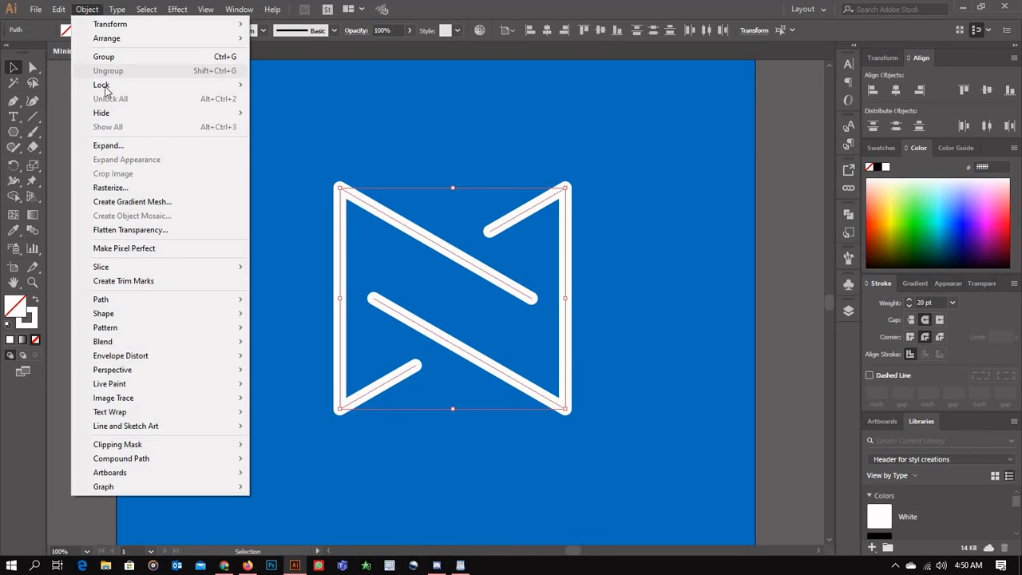
{"action": "left_click", "coordinate": [116, 139]}
{"action": "left_click", "coordinate": [479, 355]}
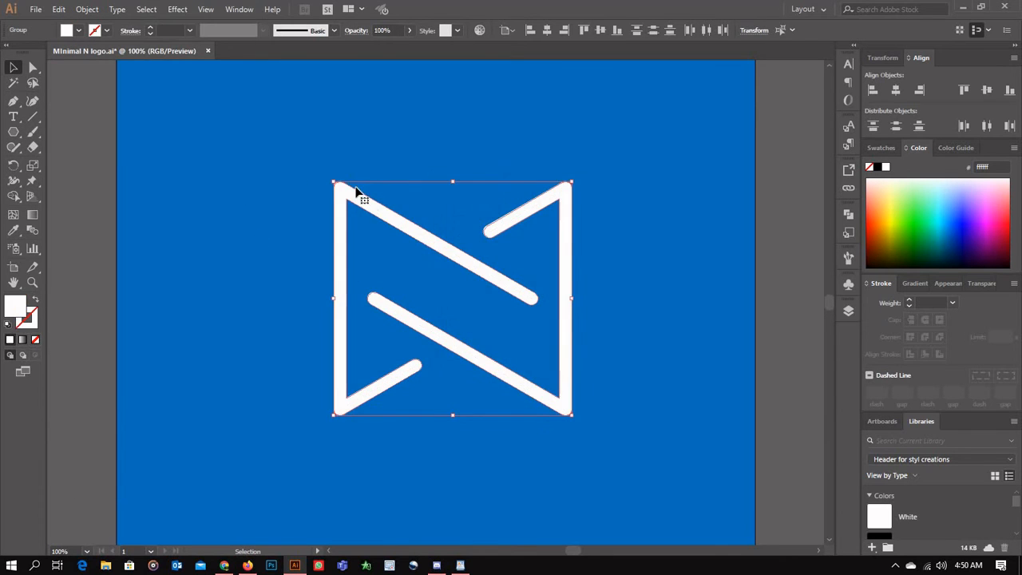
{"action": "left_click", "coordinate": [571, 414]}
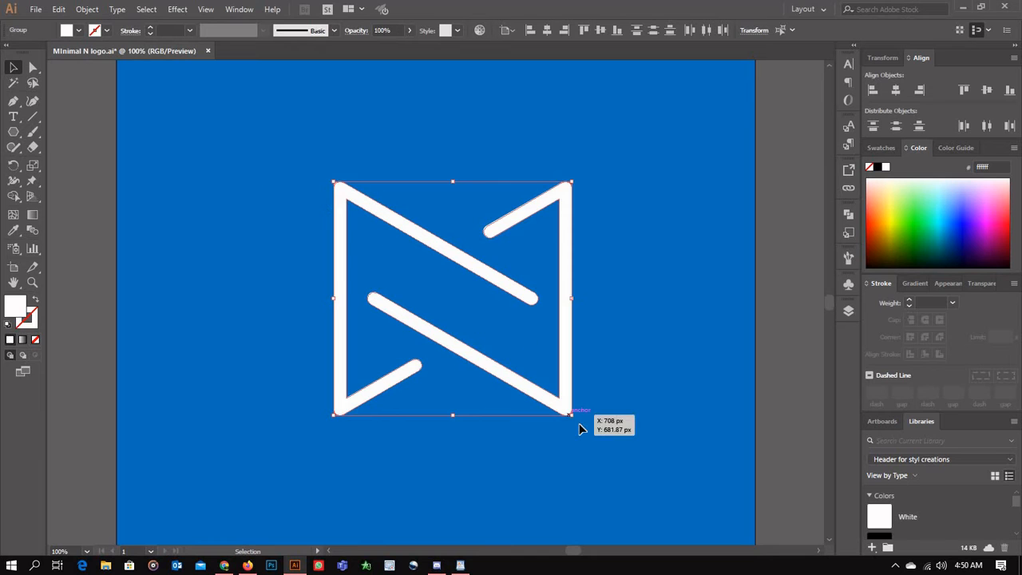
{"action": "left_click_drag", "start_coordinate": [572, 415], "coordinate": [550, 394]}
Switch to WordPad and add the line "So here is minimal N logo." below the existing notes.
{"action": "left_click", "coordinate": [460, 565]}
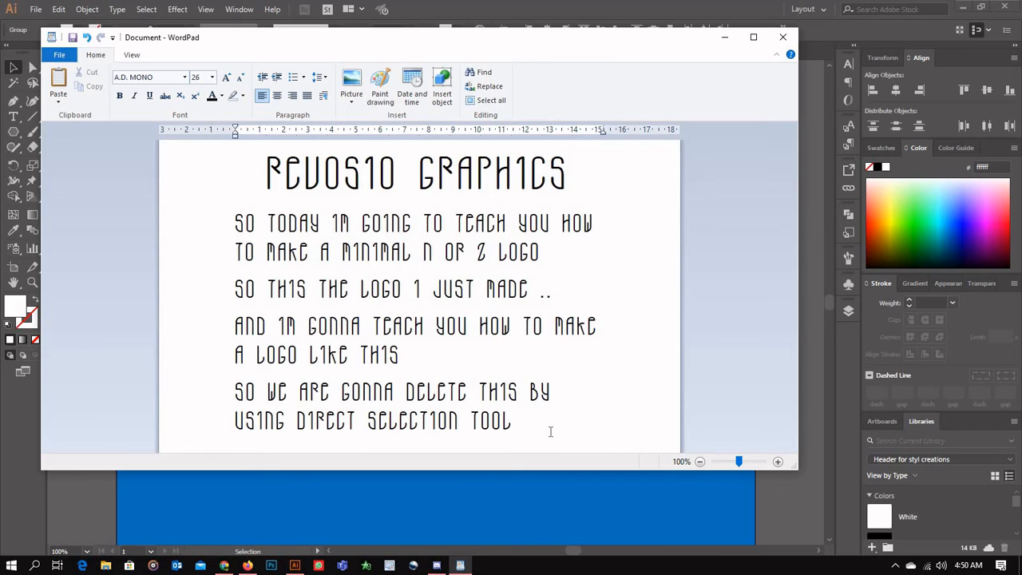
{"action": "key", "text": "Return"}
{"action": "type", "text": "S"}
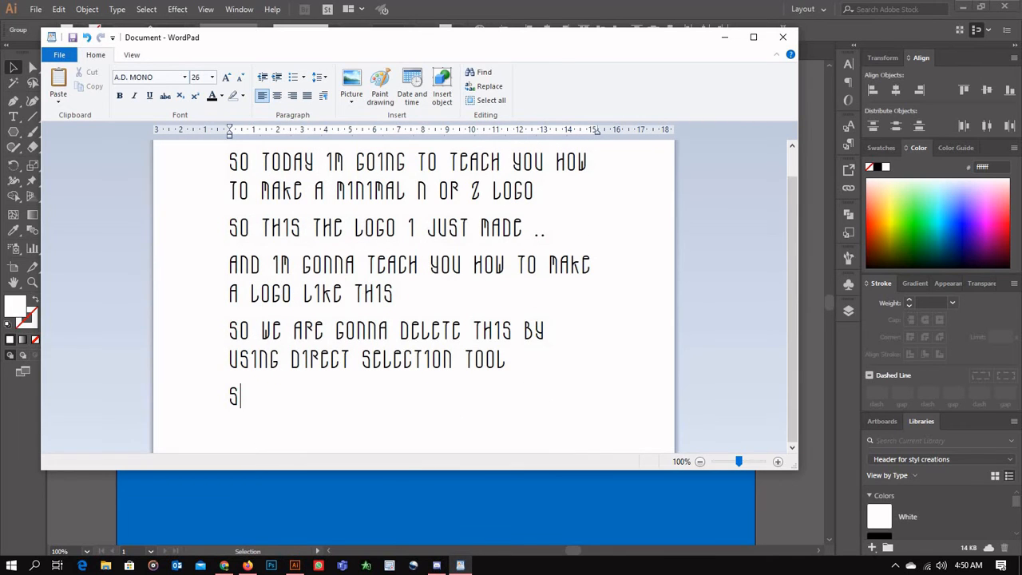
{"action": "type", "text": "O HERE T"}
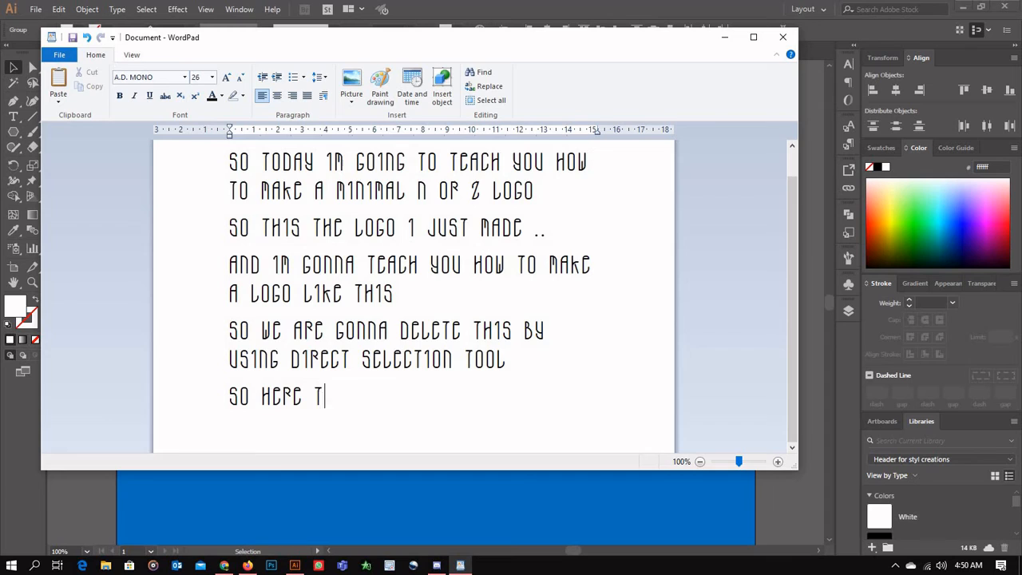
{"action": "key", "text": "BackSpace"}
{"action": "type", "text": "IS MINI"}
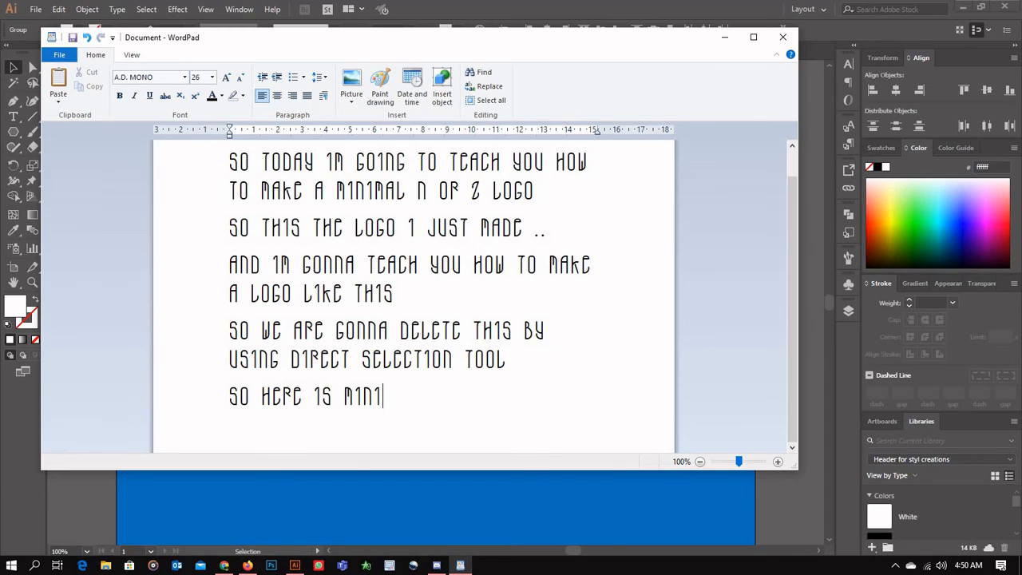
{"action": "type", "text": "MAL N LOGO."}
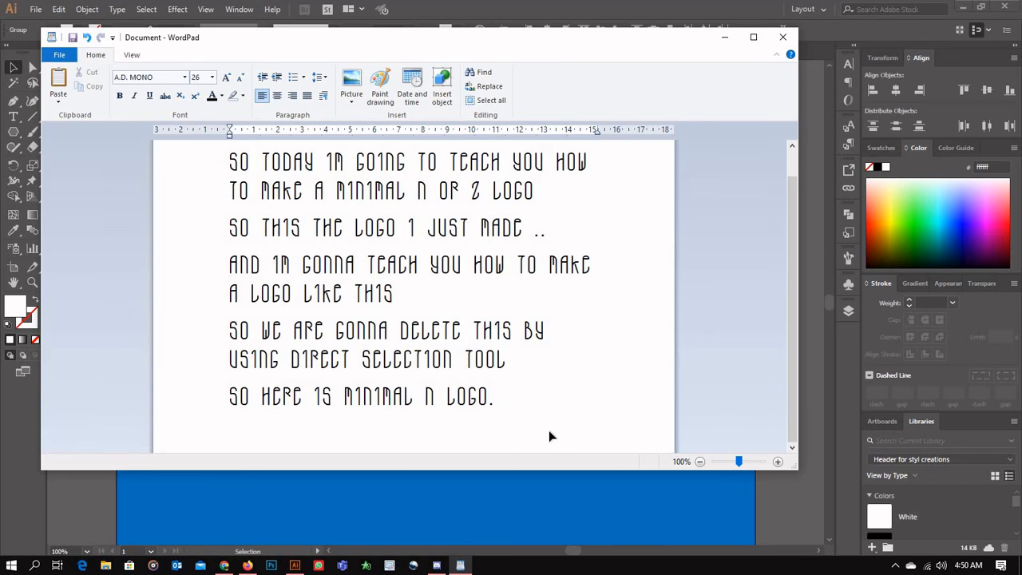
Switch back to Illustrator and place a smaller copy of the N logo in the artboard's upper-left area.
{"action": "key", "text": "alt+Tab"}
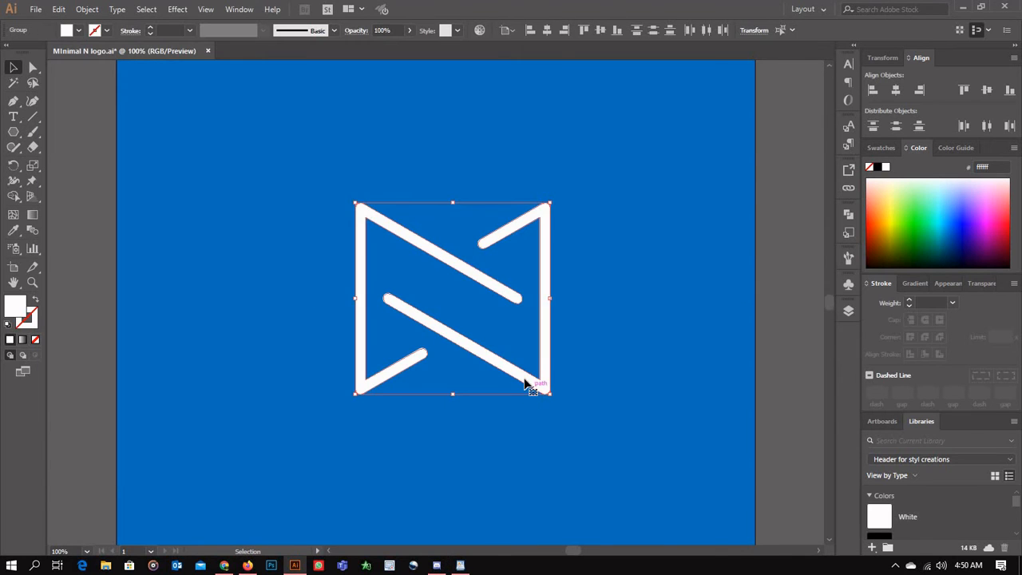
{"action": "left_click_drag", "start_coordinate": [525, 380], "coordinate": [299, 226]}
{"action": "left_click", "coordinate": [342, 308]}
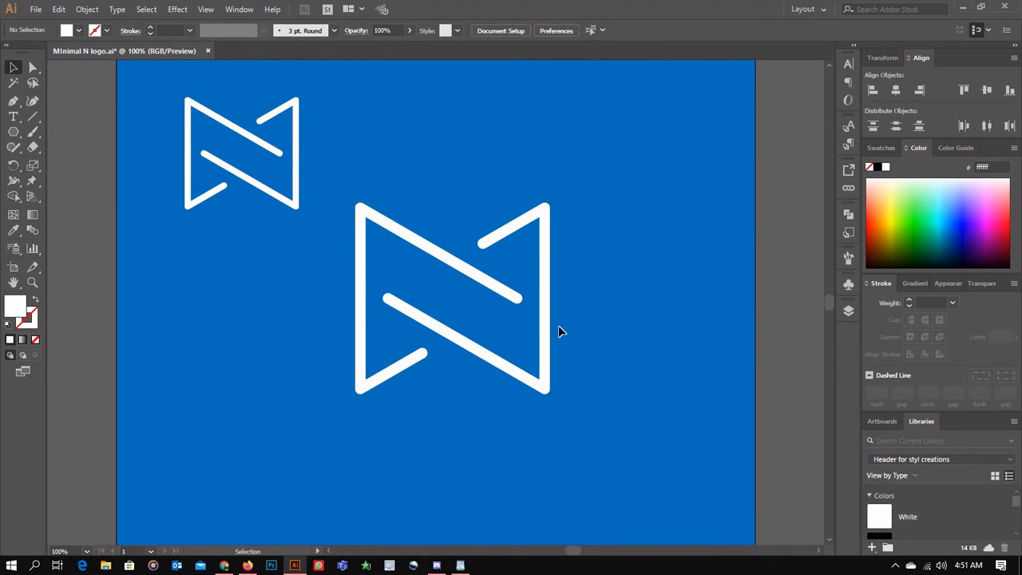
Rotate the large N logo 90 degrees into a Z, scale it down and place it beside the small N.
{"action": "left_click", "coordinate": [570, 381]}
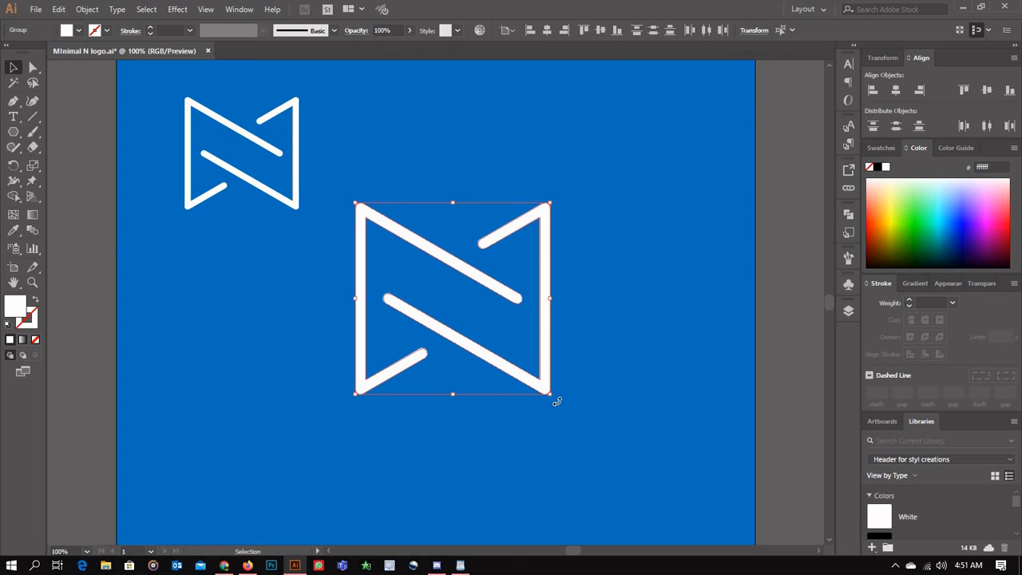
{"action": "left_click_drag", "start_coordinate": [528, 413], "coordinate": [399, 420]}
{"action": "left_click_drag", "start_coordinate": [548, 396], "coordinate": [406, 186]}
{"action": "left_click_drag", "start_coordinate": [455, 219], "coordinate": [452, 214]}
Group the N and Z logos and centre the pair on the artboard.
{"action": "left_click_drag", "start_coordinate": [163, 96], "coordinate": [491, 251]}
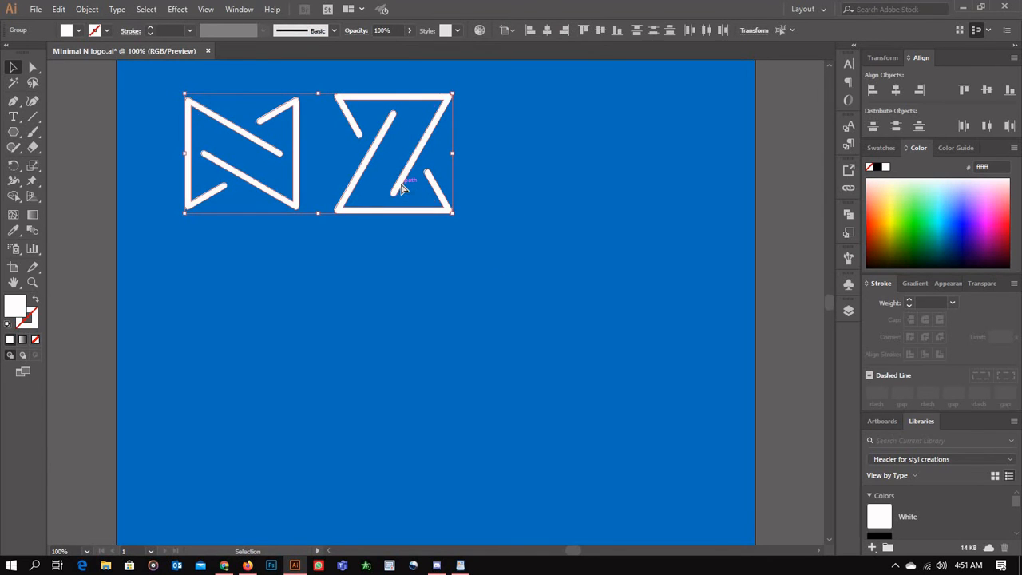
{"action": "key", "text": "ctrl+g"}
{"action": "left_click_drag", "start_coordinate": [356, 186], "coordinate": [466, 331]}
{"action": "left_click", "coordinate": [547, 32]}
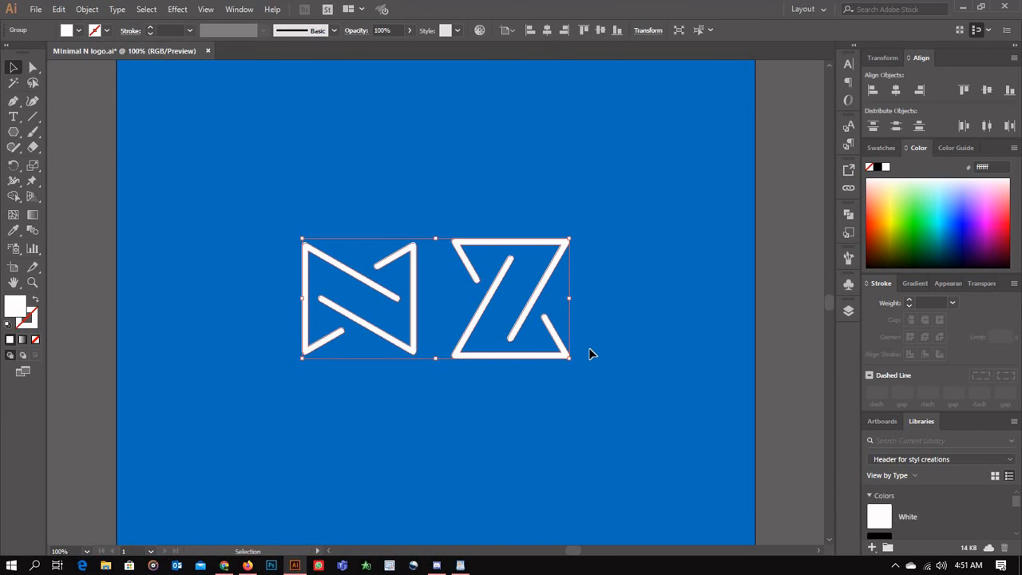
{"action": "left_click", "coordinate": [609, 403]}
Switch to WordPad and add the line "So here is minimal Z logo." below the N logo line.
{"action": "left_click", "coordinate": [459, 565]}
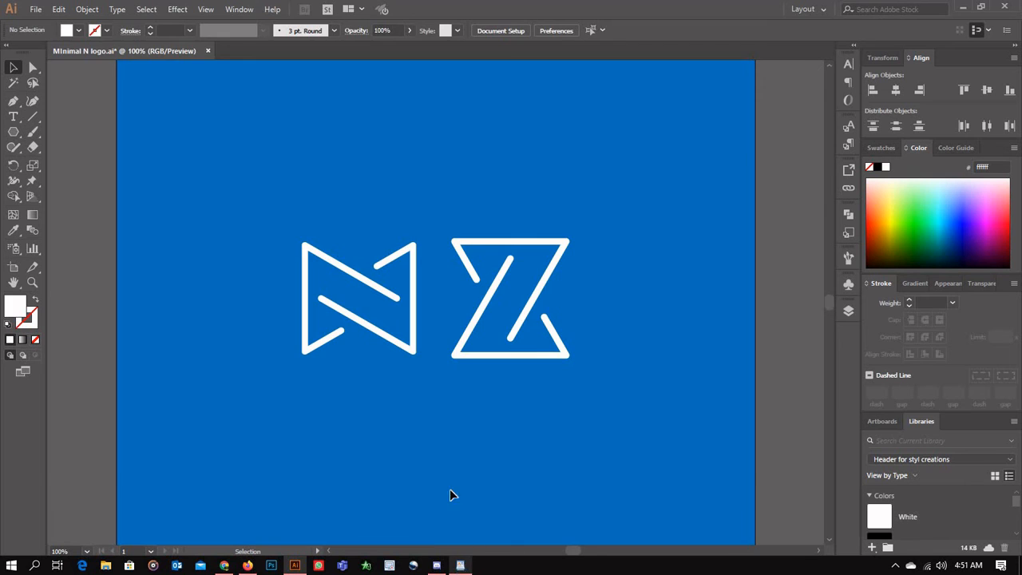
{"action": "key", "text": "Return"}
{"action": "type", "text": "s"}
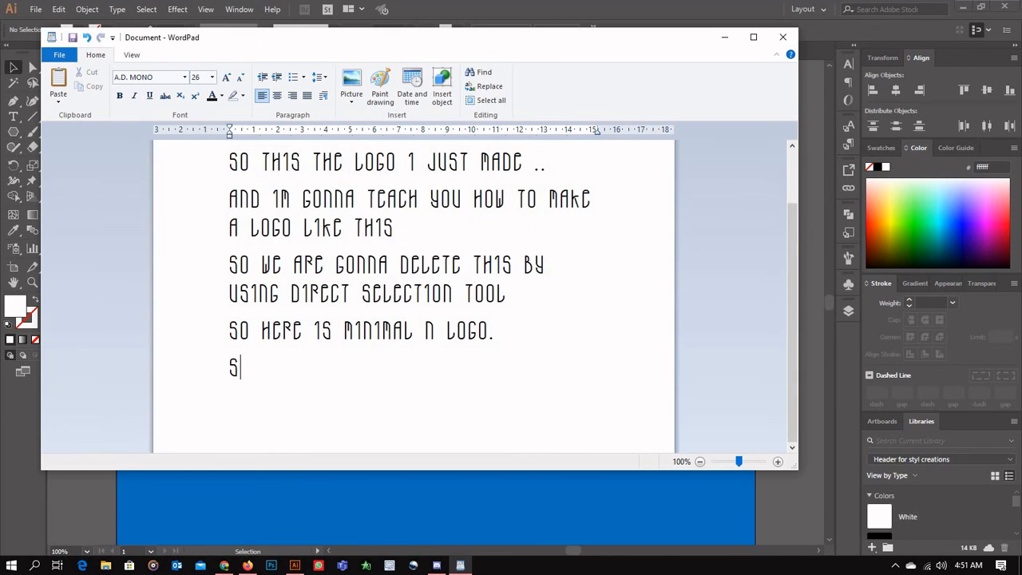
{"action": "type", "text": "o here is"}
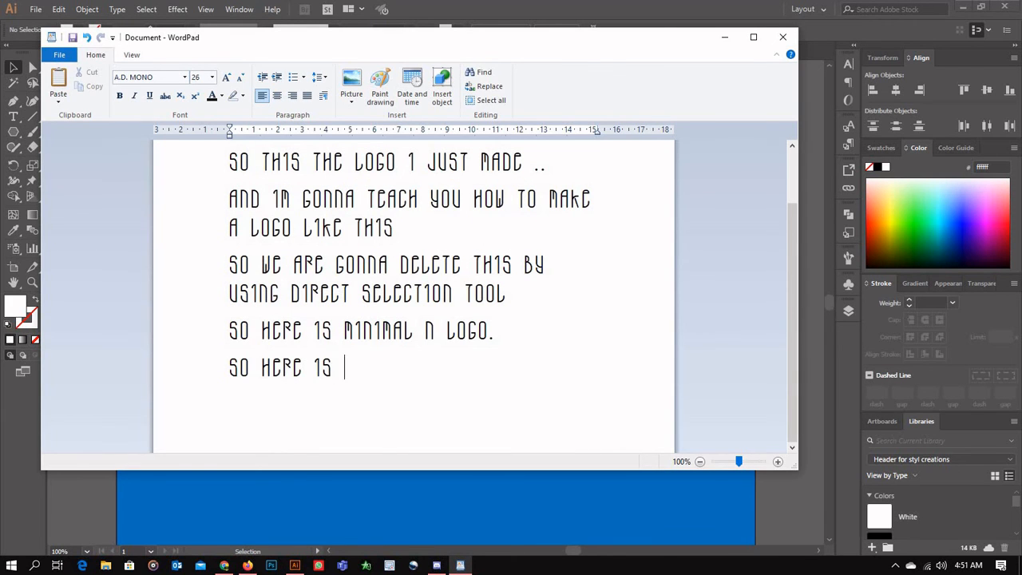
{"action": "type", "text": " minii"}
{"action": "key", "text": "BackSpace"}
{"action": "type", "text": "mal Z"}
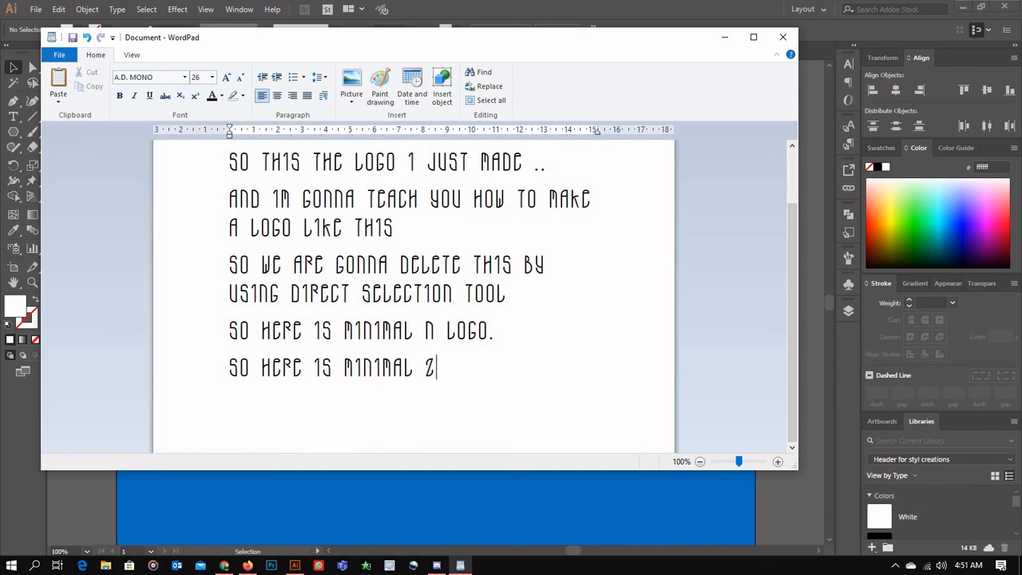
{"action": "type", "text": " logo."}
Add a new paragraph reading "So that's the tutorial for you guys it was pretty easy tut.".
{"action": "key", "text": "Return"}
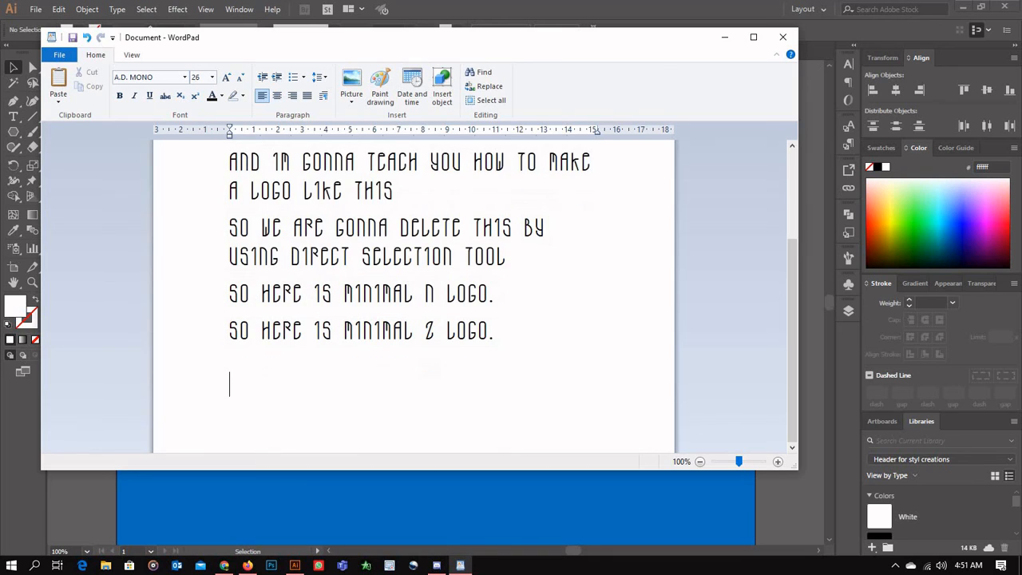
{"action": "type", "text": "So thtat's th"}
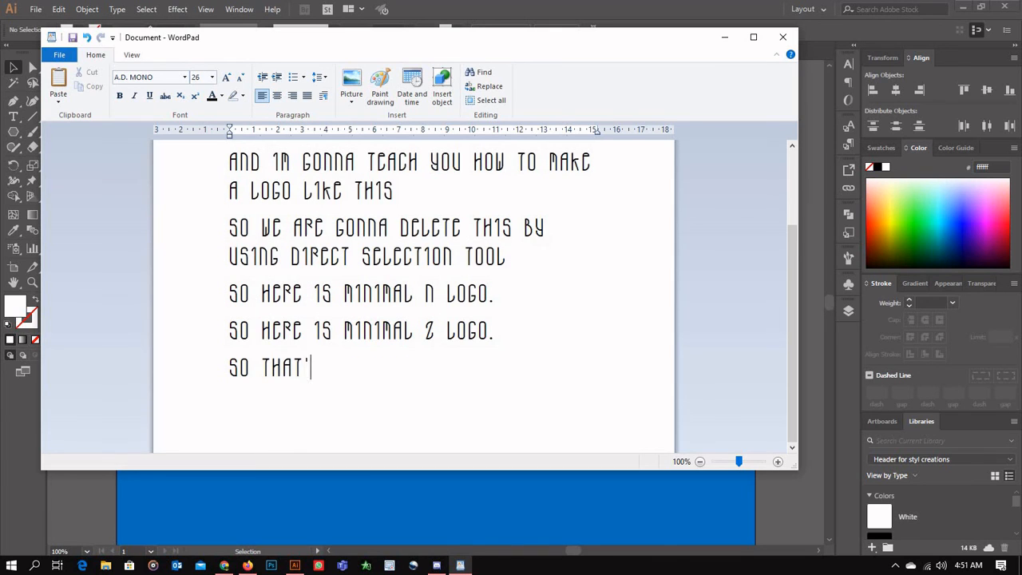
{"action": "type", "text": "e tutor"}
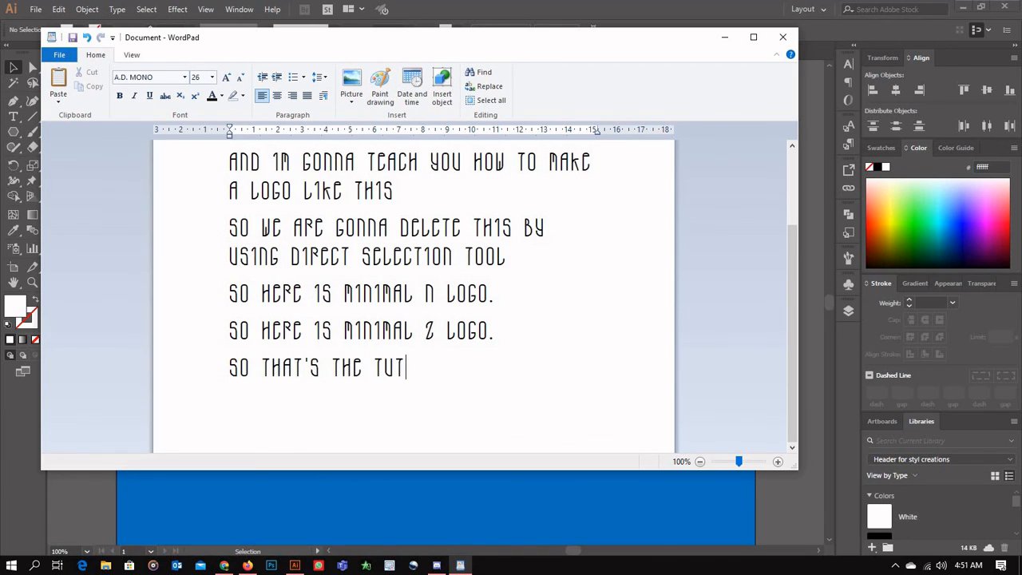
{"action": "type", "text": "ial fr"}
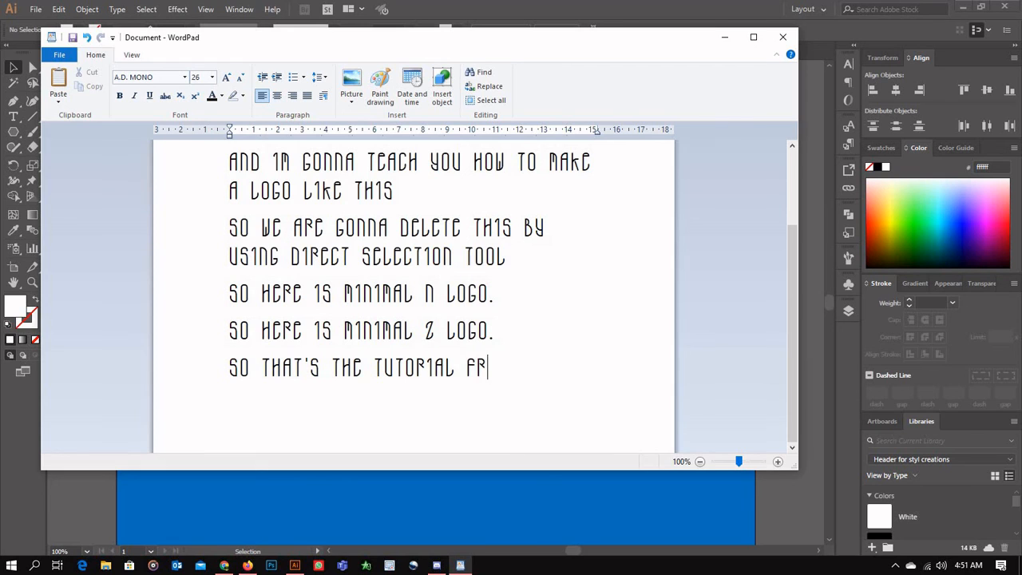
{"action": "key", "text": "BackSpace"}
{"action": "type", "text": "or you guys "}
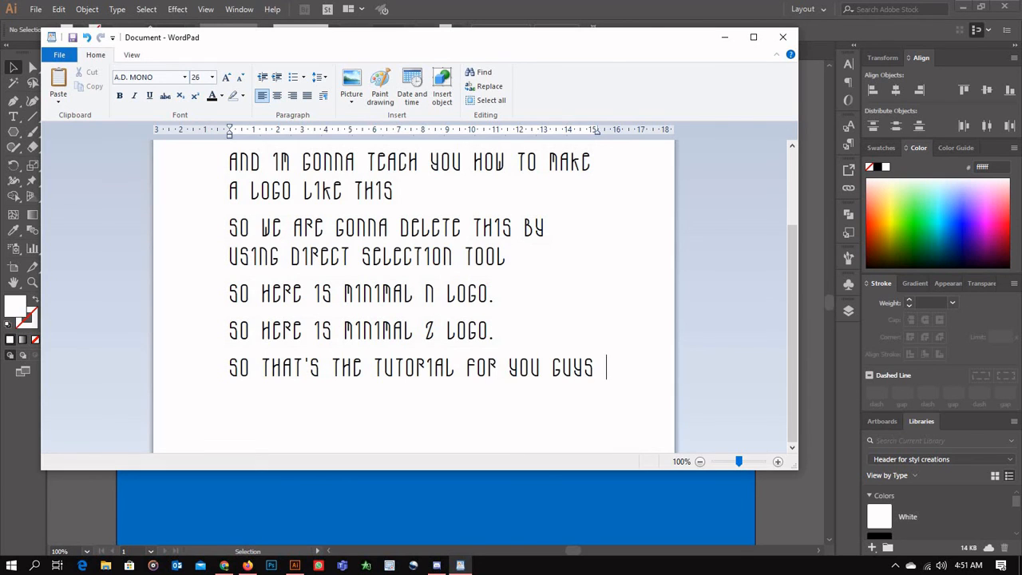
{"action": "type", "text": "iw"}
{"action": "type", "text": " was pretty"}
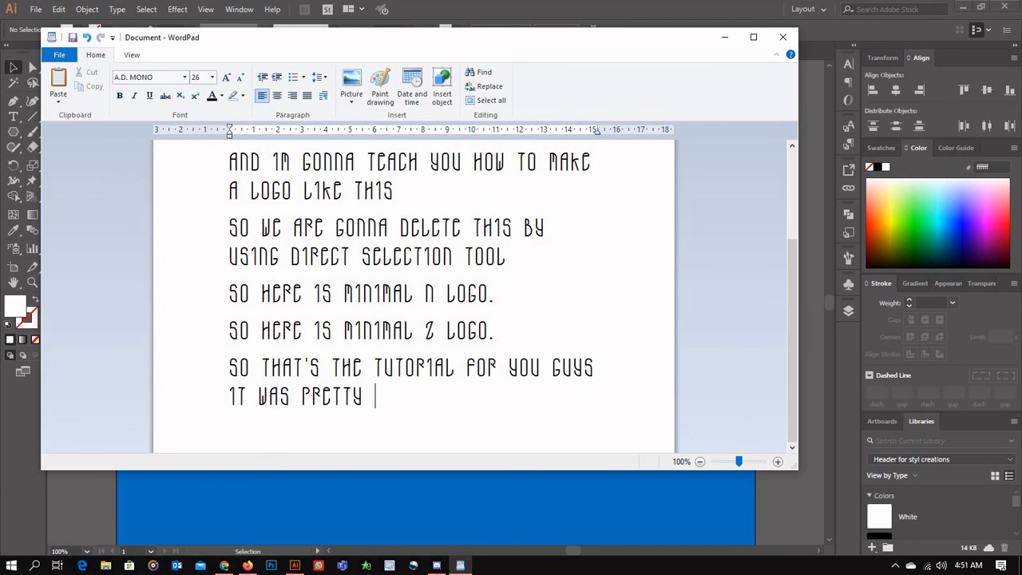
{"action": "type", "text": " easy tut"}
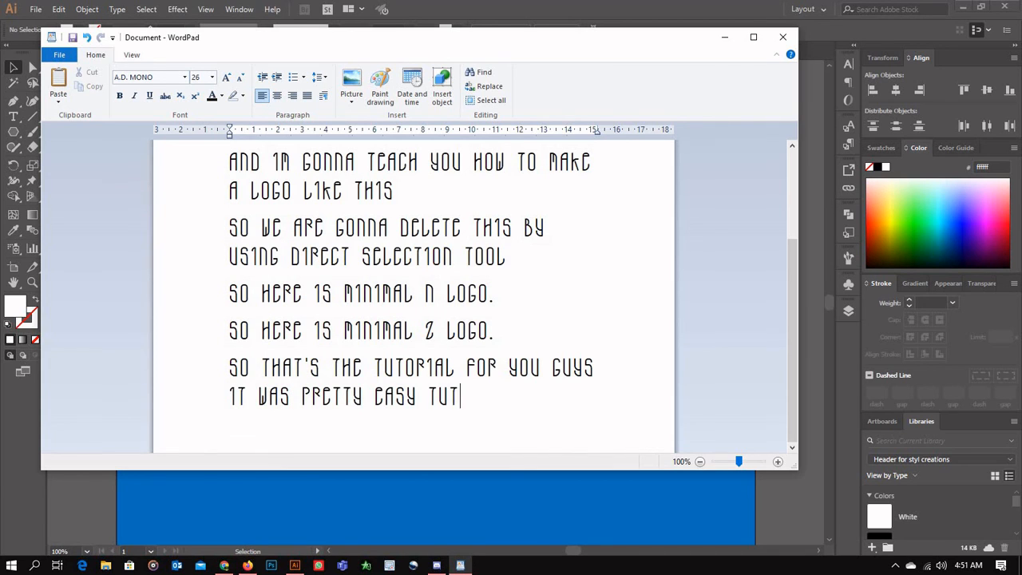
{"action": "type", "text": "."}
Add a new paragraph reading "Don't forget to like, share and subscirbe .".
{"action": "key", "text": "Return"}
{"action": "type", "text": "don"}
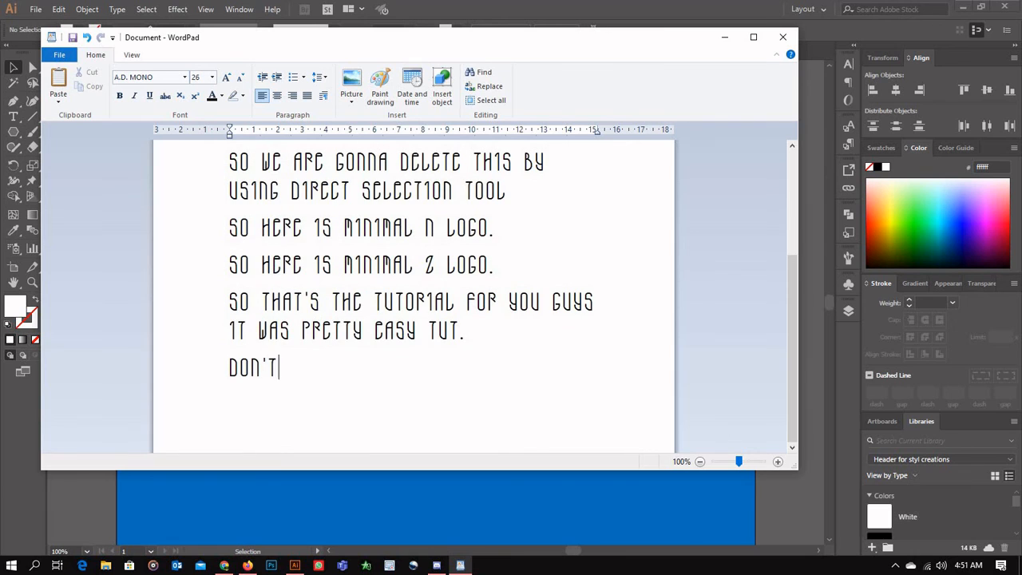
{"action": "type", "text": "'t forget to like a"}
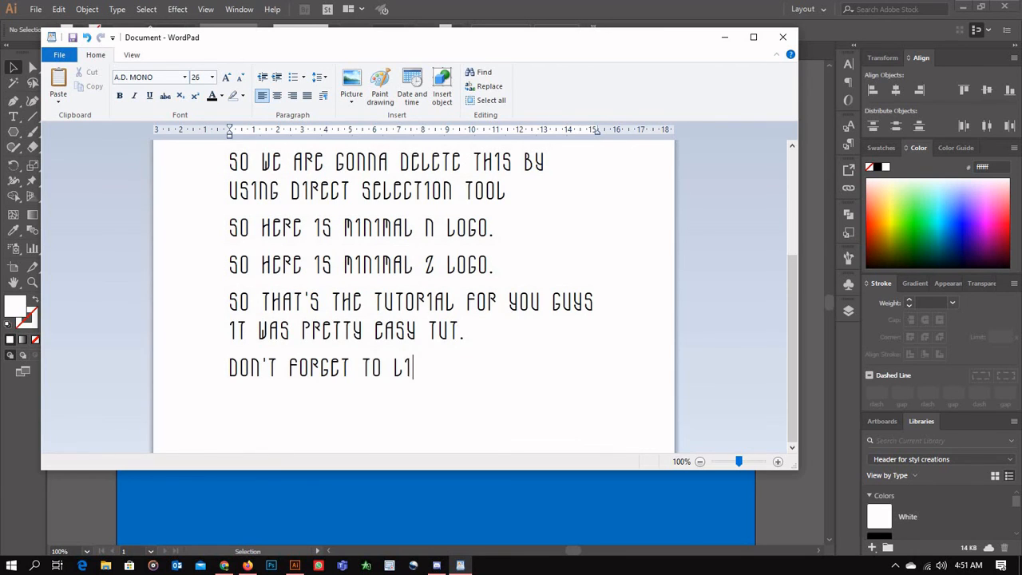
{"action": "type", "text": "nd"}
{"action": "key", "text": "BackSpace"}
{"action": "key", "text": "BackSpace"}
{"action": "key", "text": "BackSpace"}
{"action": "key", "text": "BackSpace"}
{"action": "key", "text": "BackSpace"}
{"action": "type", "text": ", share and subc"}
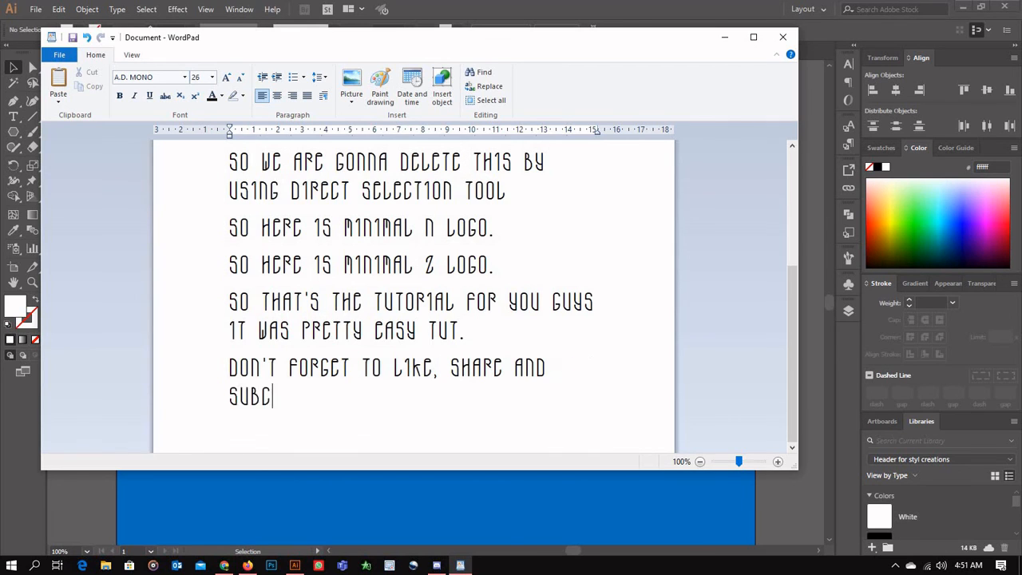
{"action": "key", "text": "BackSpace"}
{"action": "type", "text": "scirbe "}
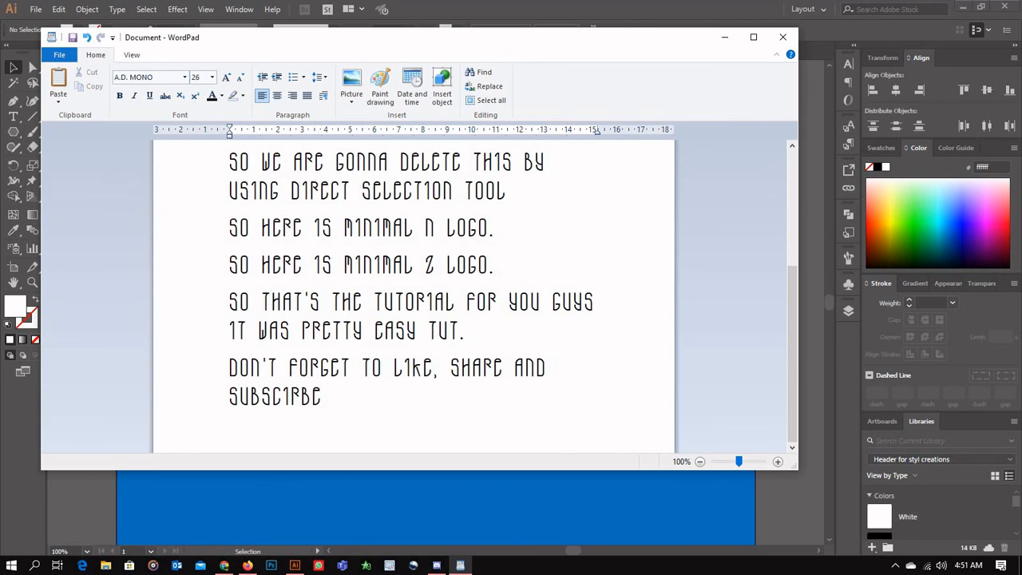
{"action": "type", "text": "."}
Add a new paragraph reading "Don't forget to press that bell icon".
{"action": "key", "text": "Return"}
{"action": "type", "text": "don't"}
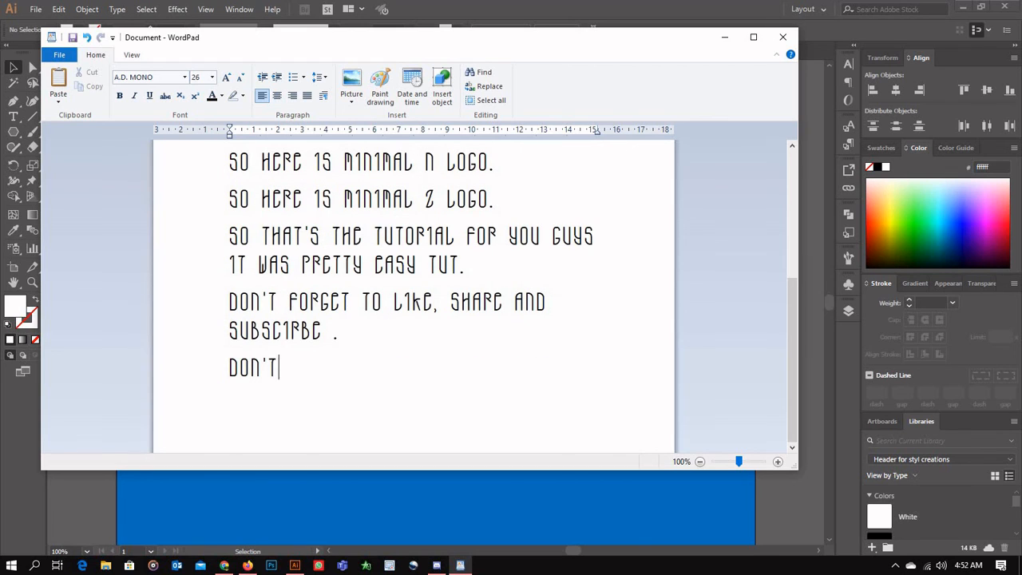
{"action": "type", "text": " fro"}
{"action": "key", "text": "BackSpace"}
{"action": "key", "text": "BackSpace"}
{"action": "type", "text": "org"}
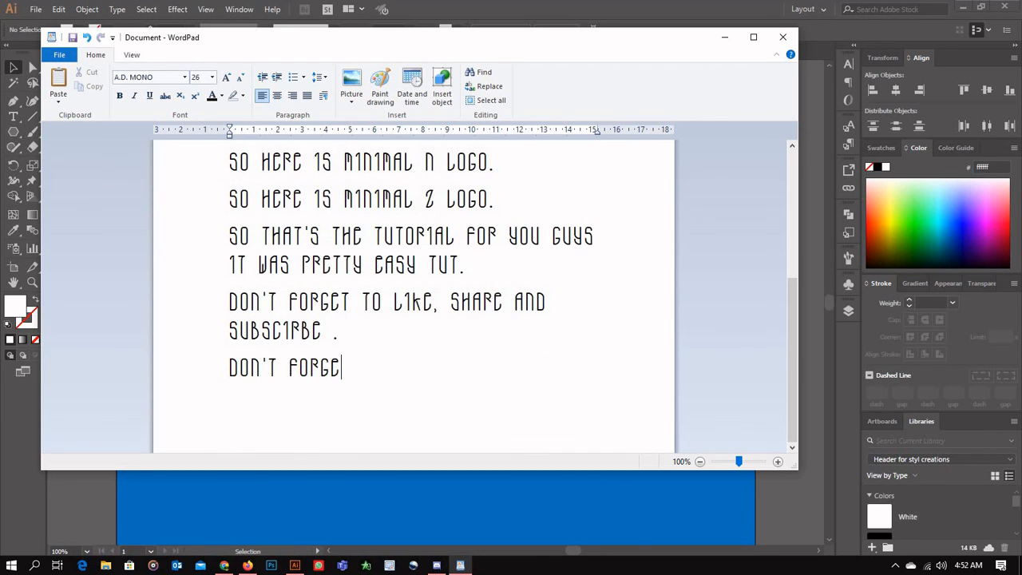
{"action": "type", "text": "et to press that bel"}
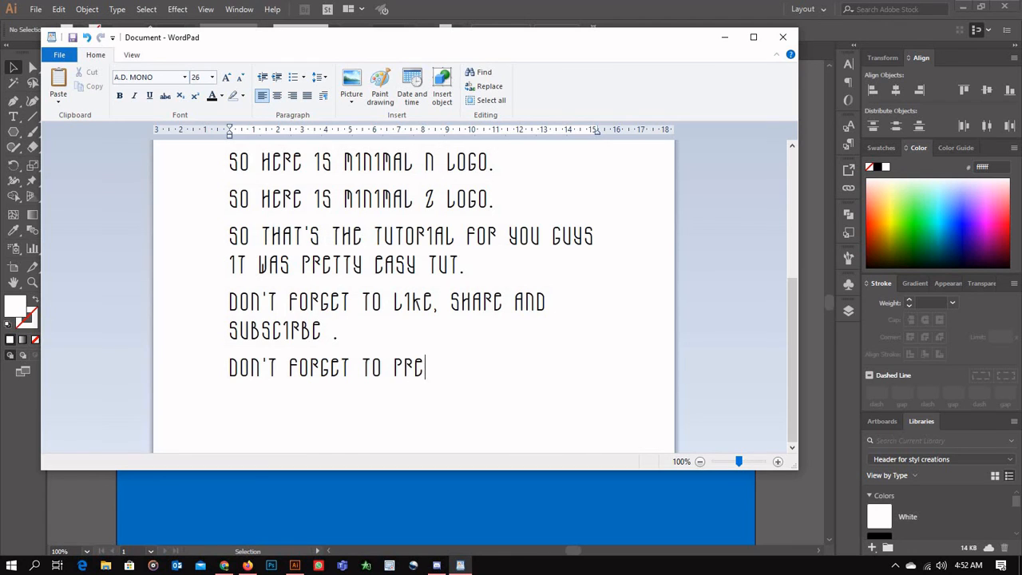
{"action": "type", "text": "l icon"}
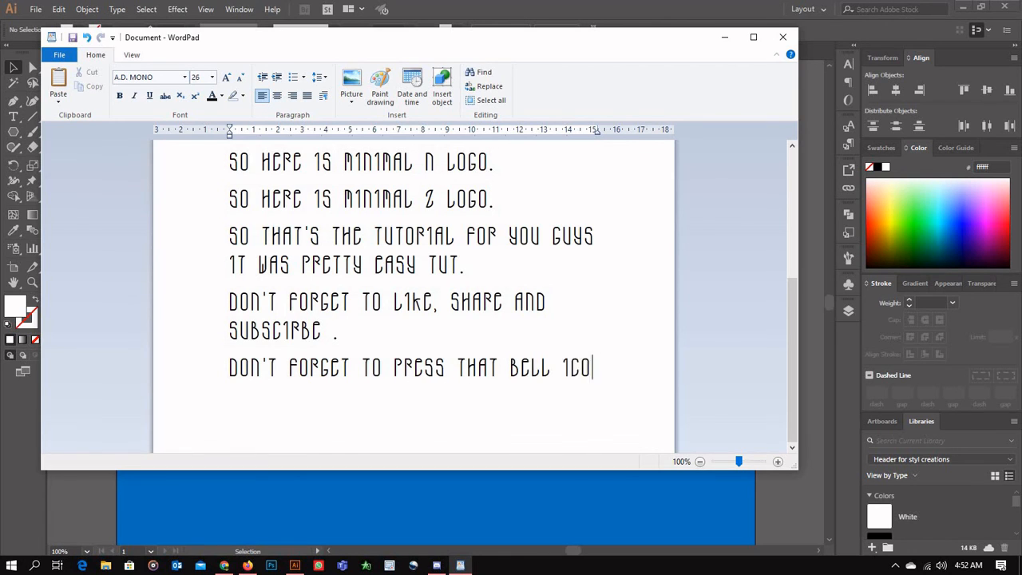